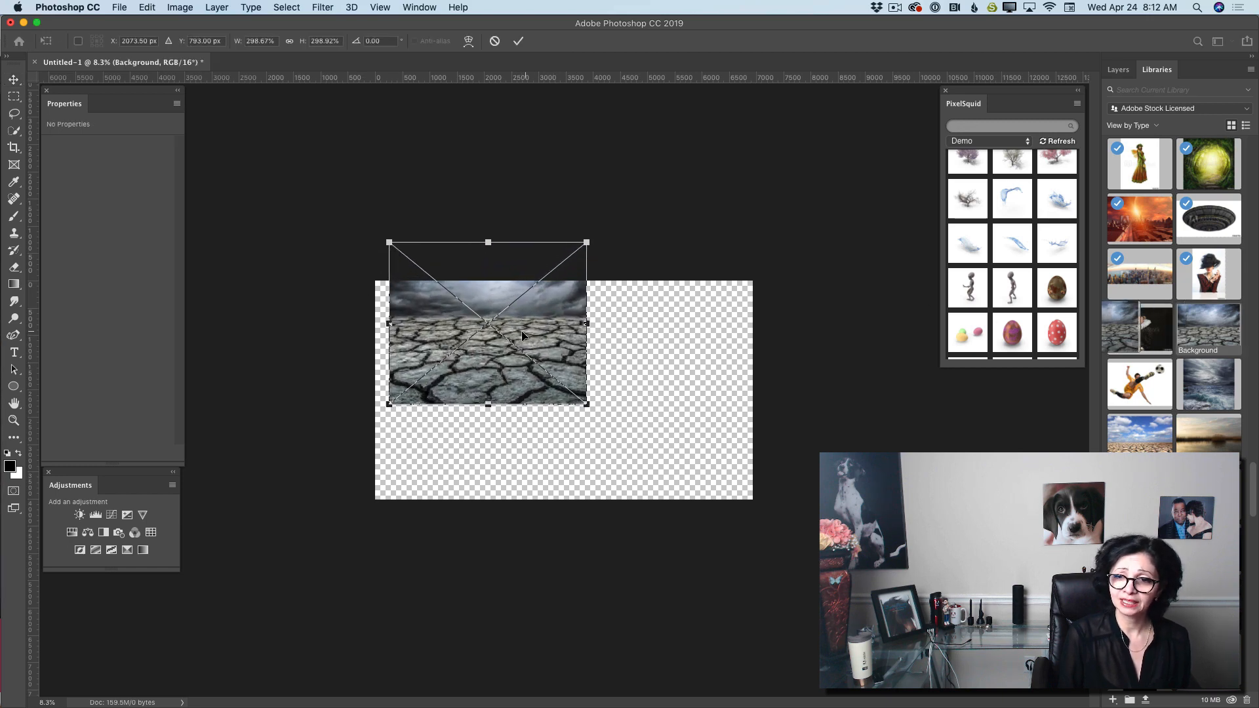
- Scale the placed cracked-earth Background image to about 7462 px wide and position it to cover the whole canvas
drag(521, 335, 497, 449)
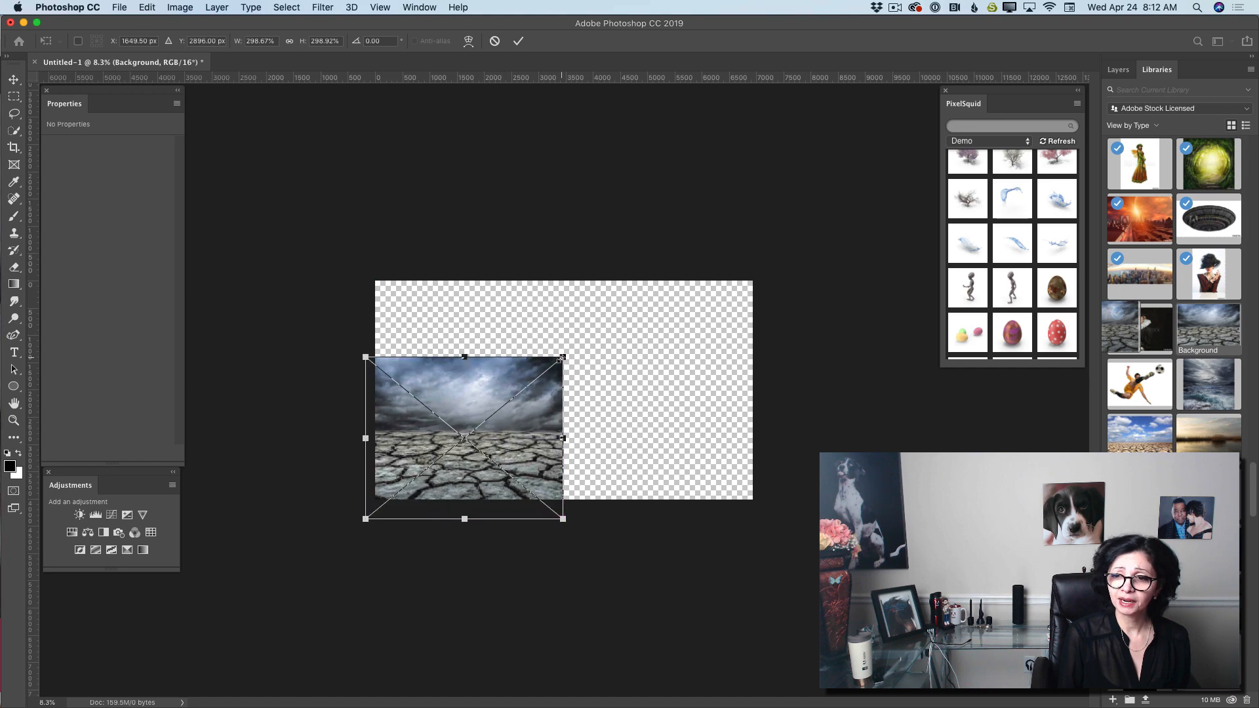
drag(560, 360, 821, 281)
drag(667, 358, 673, 415)
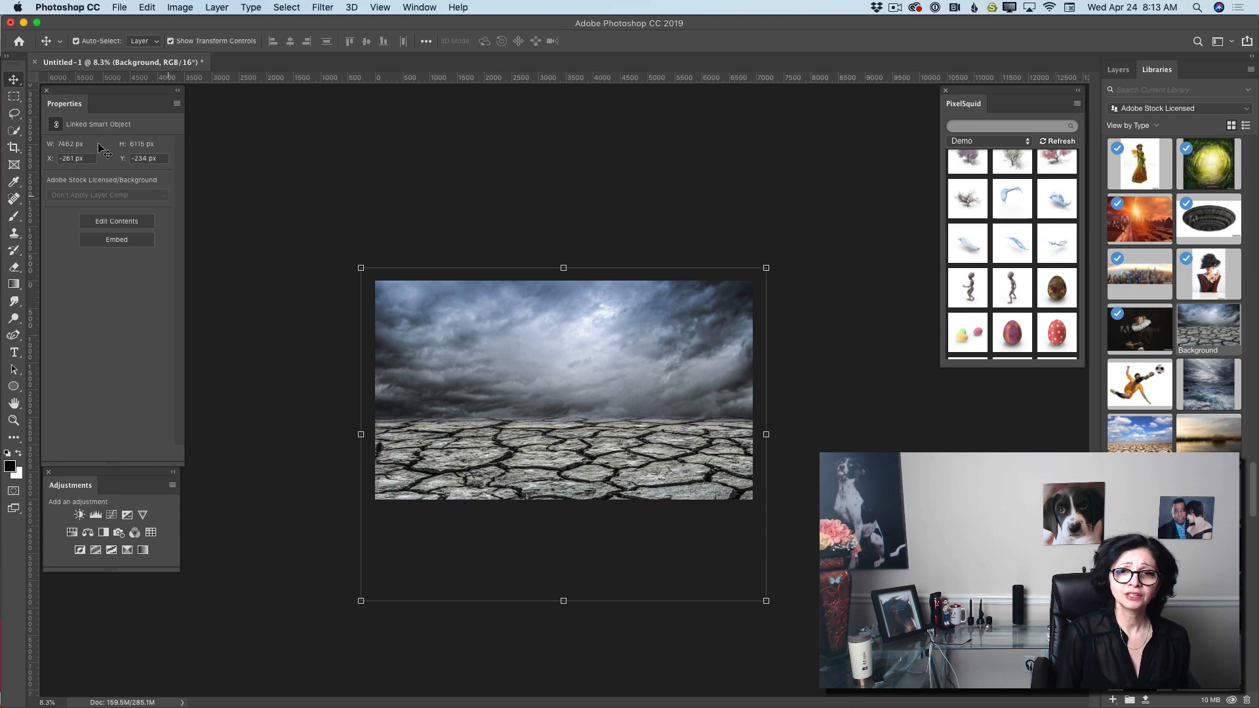
- Start a Perspective Warp on the Background layer and lay out two adjoining planes covering the image's left and right halves
click(145, 8)
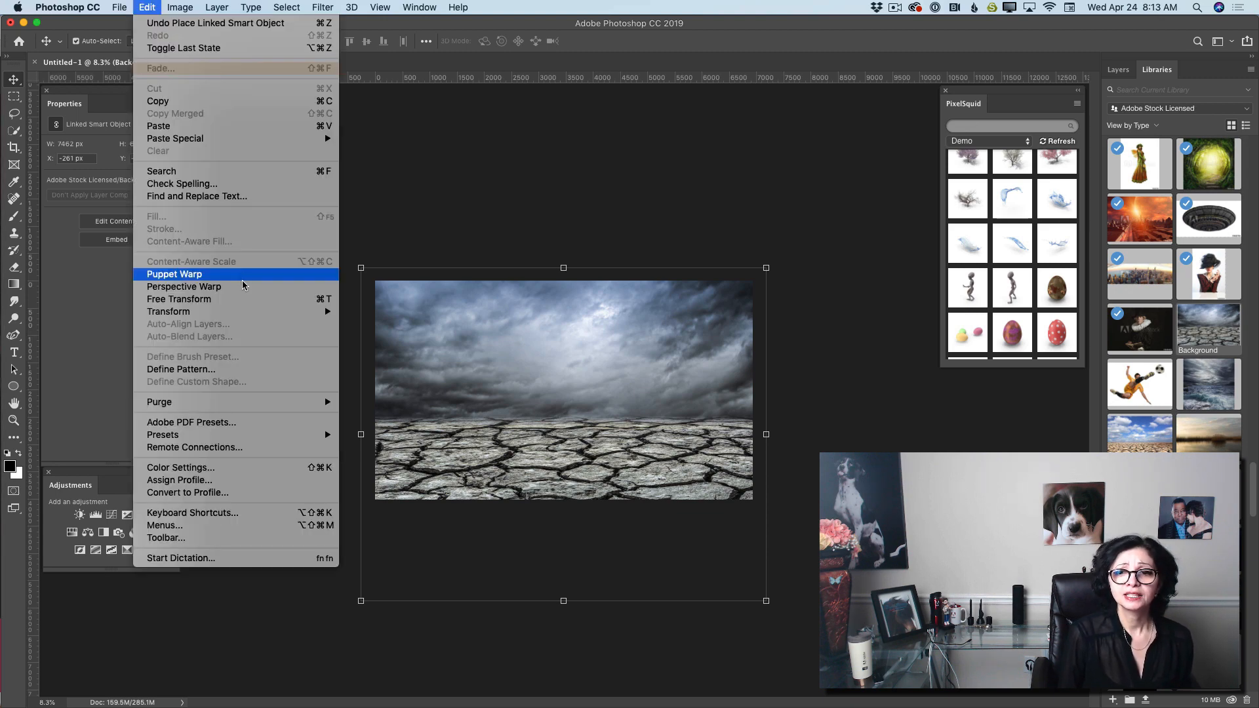
click(228, 291)
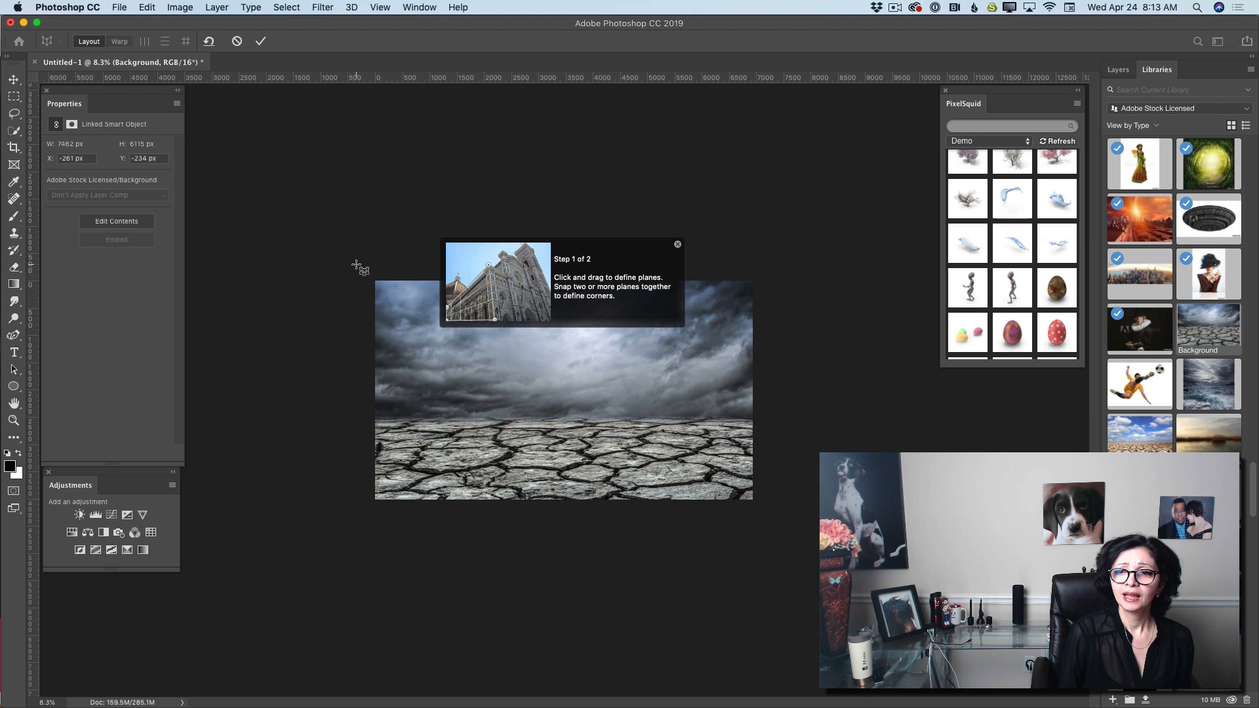
mouse_move(356, 265)
mouse_down()
mouse_move(495, 417)
mouse_move(556, 523)
mouse_up()
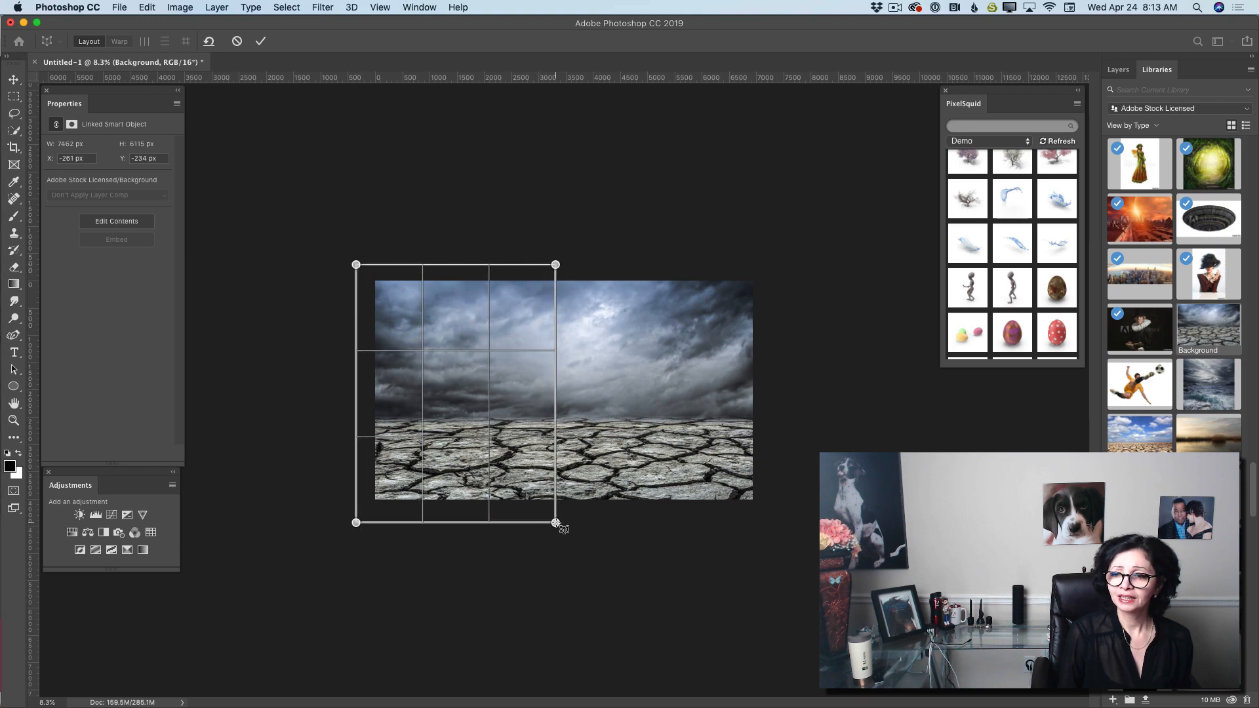
drag(765, 270, 557, 525)
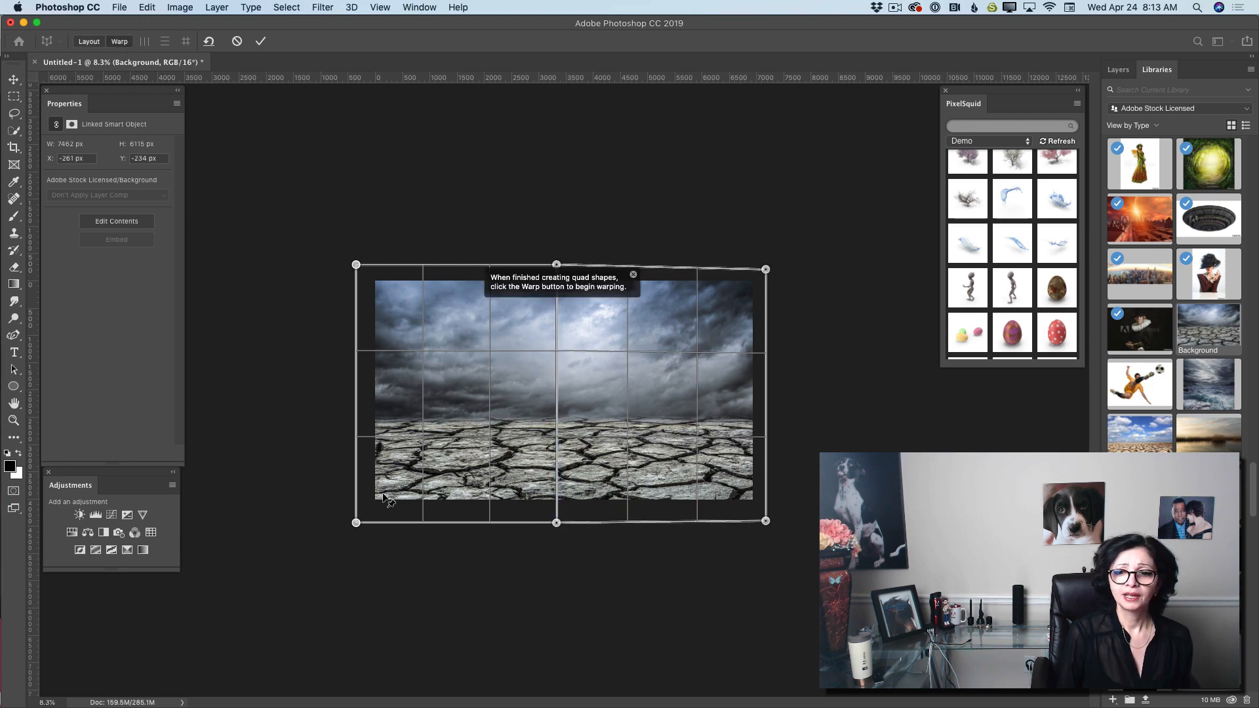
- Warp the Background's planes by pulling the lower outer corners outward and down and lowering the bottom centre point, so the horizon curves
key(w)
drag(356, 522, 315, 556)
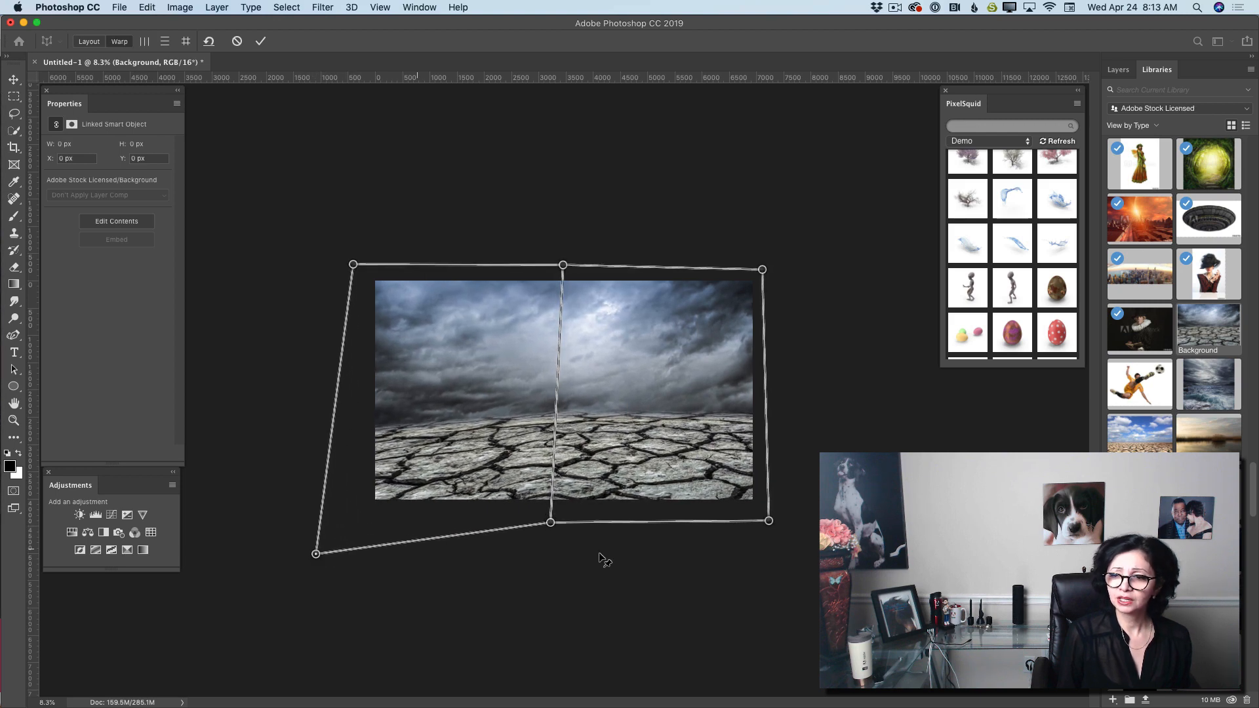
drag(771, 525, 815, 551)
drag(766, 268, 775, 271)
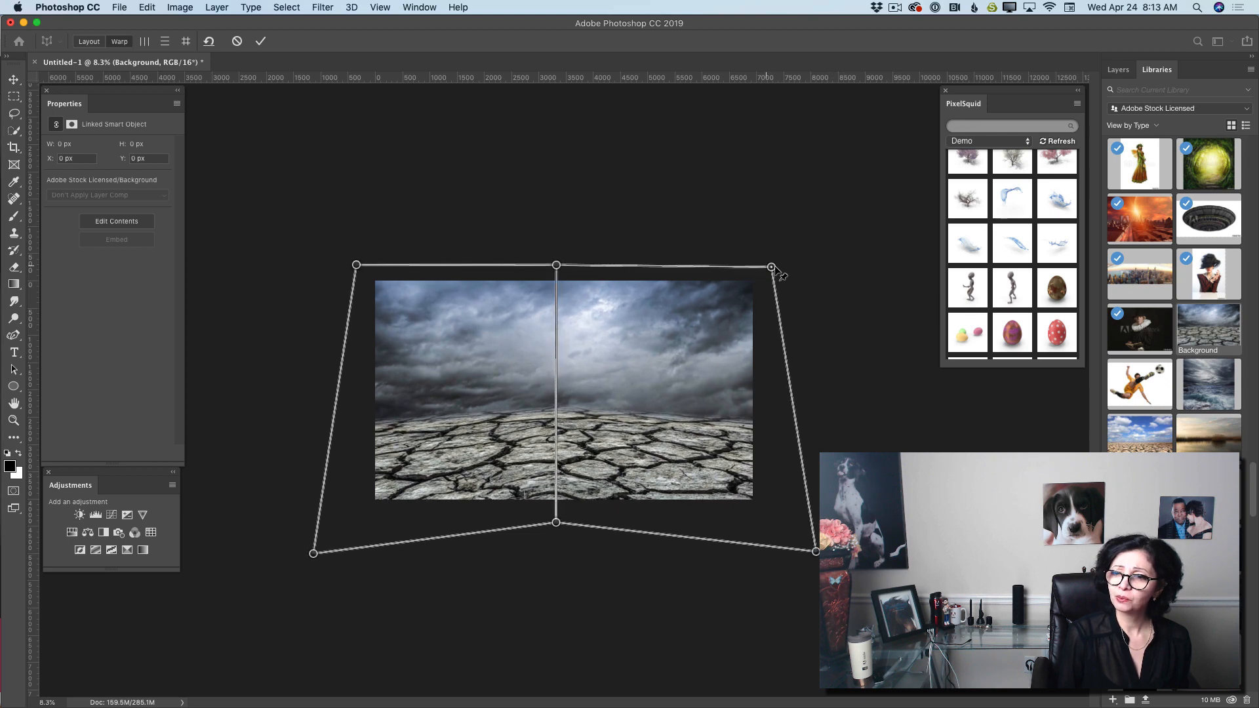
drag(556, 523, 554, 530)
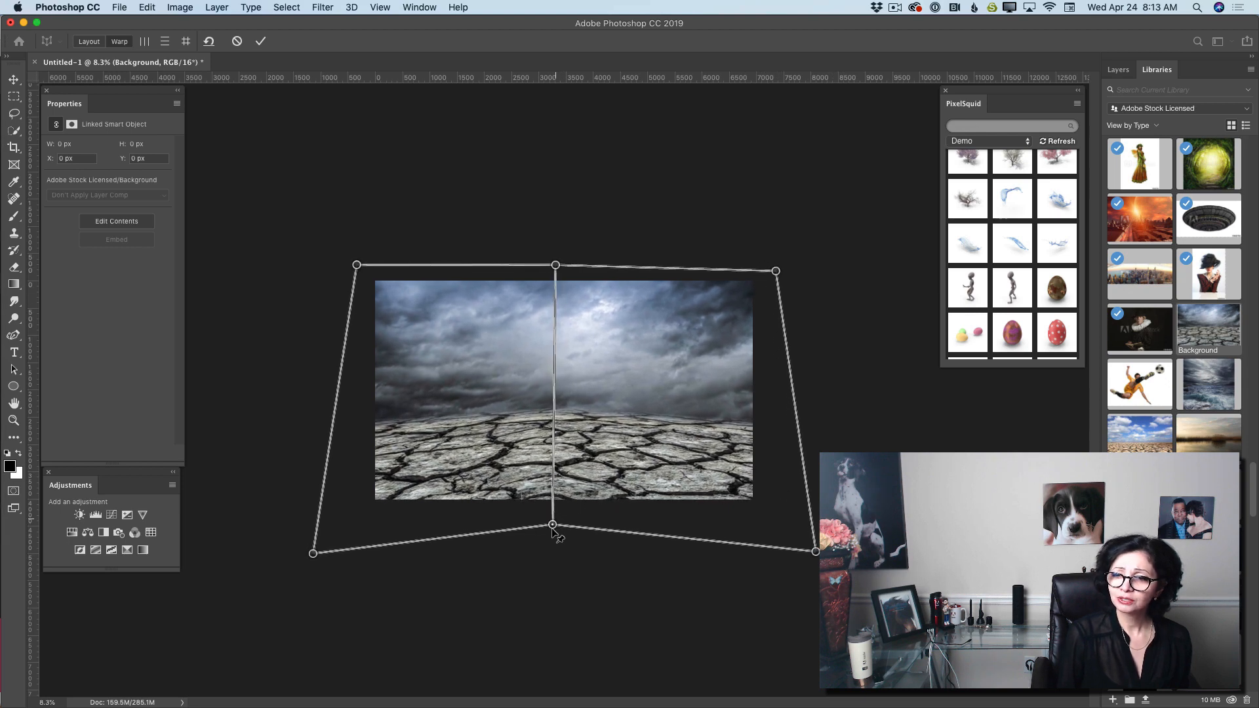
drag(313, 554, 305, 574)
drag(816, 552, 831, 569)
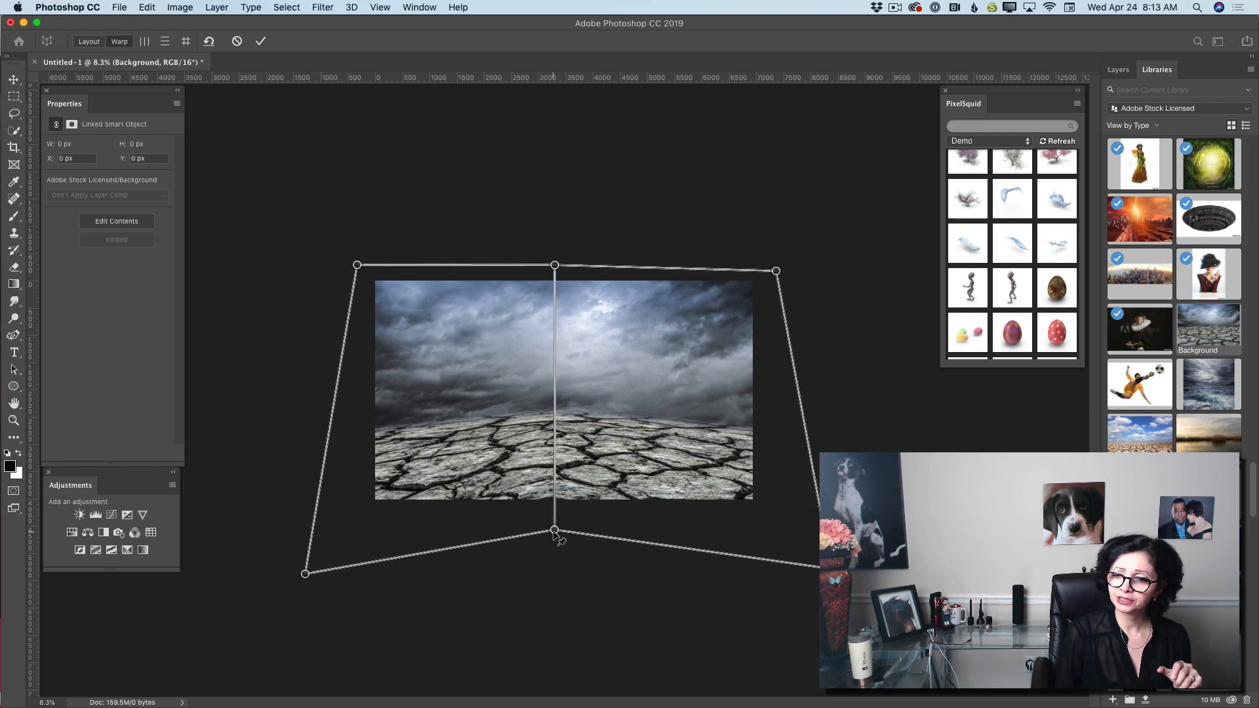
drag(554, 530, 555, 538)
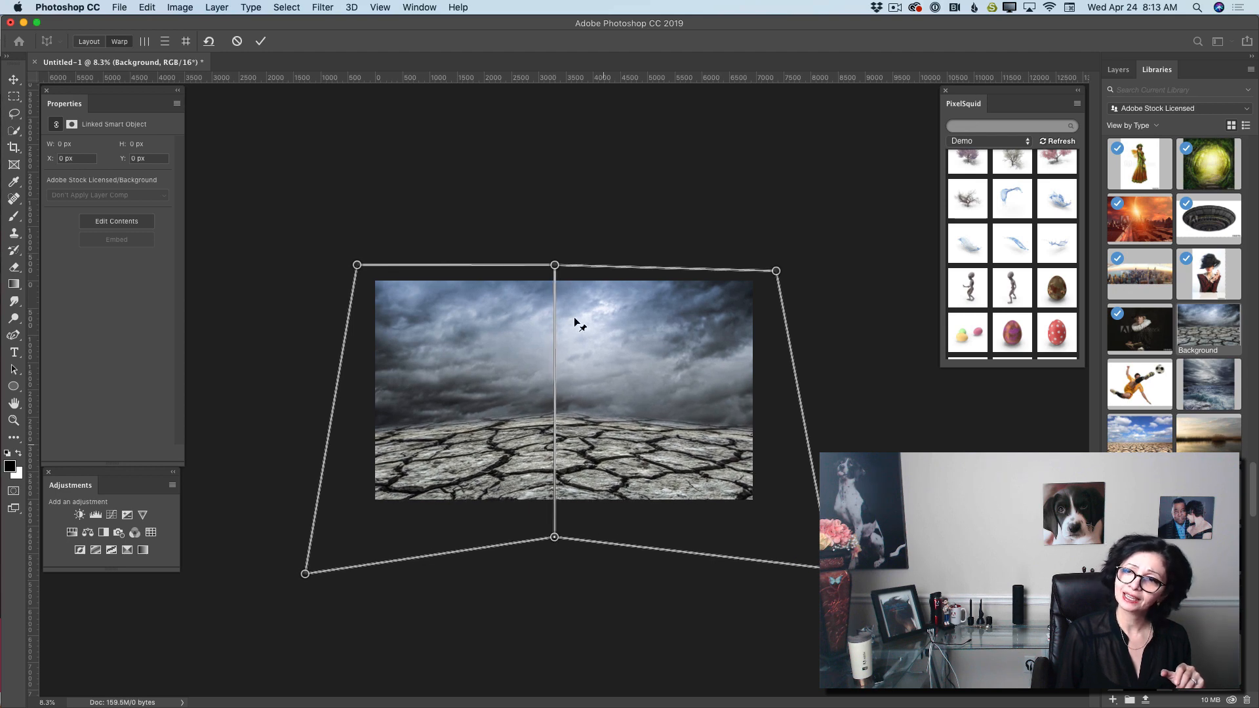
click(260, 41)
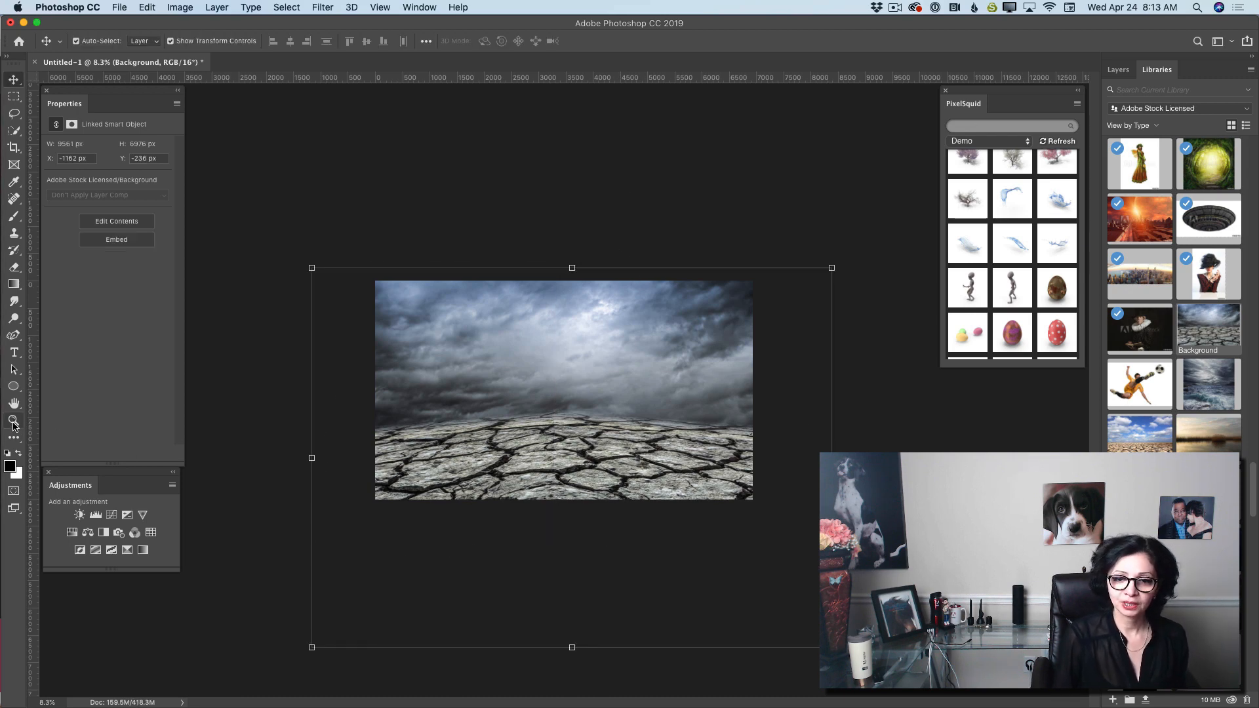
- Add the first grey alien object from the PixelSquid Demo collection and move it to the right side of the scene
key(z)
drag(585, 422, 693, 539)
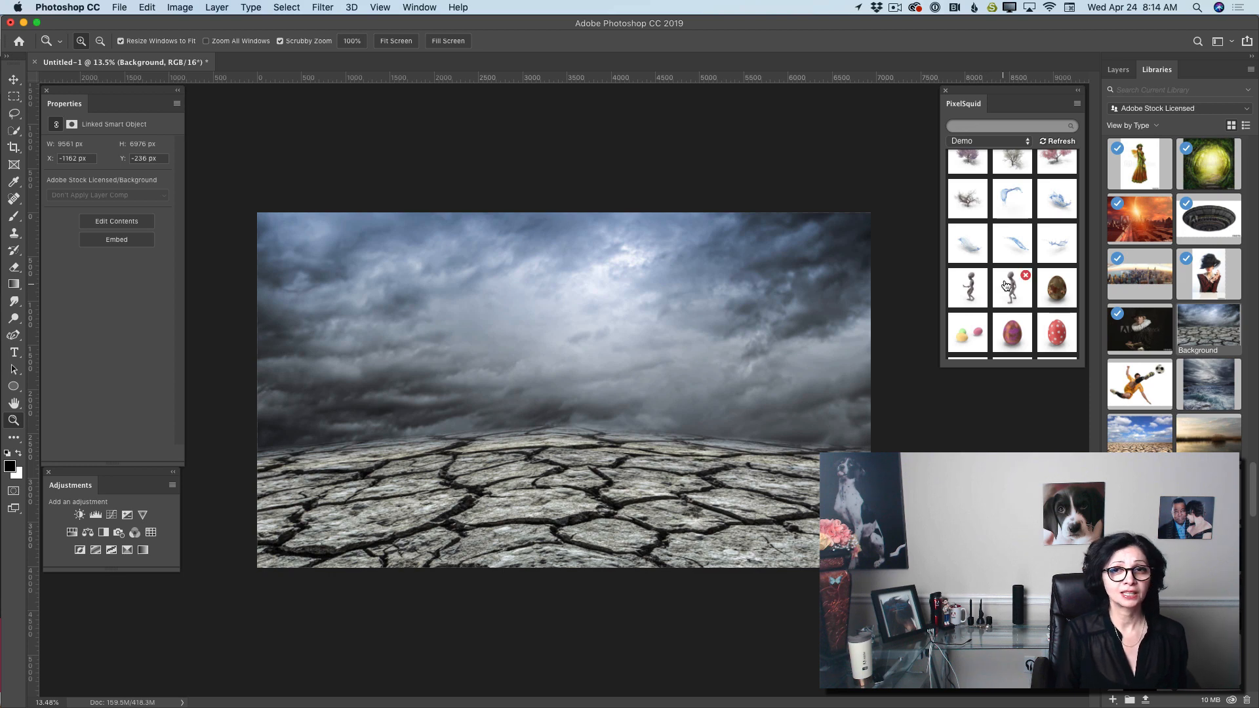
click(971, 297)
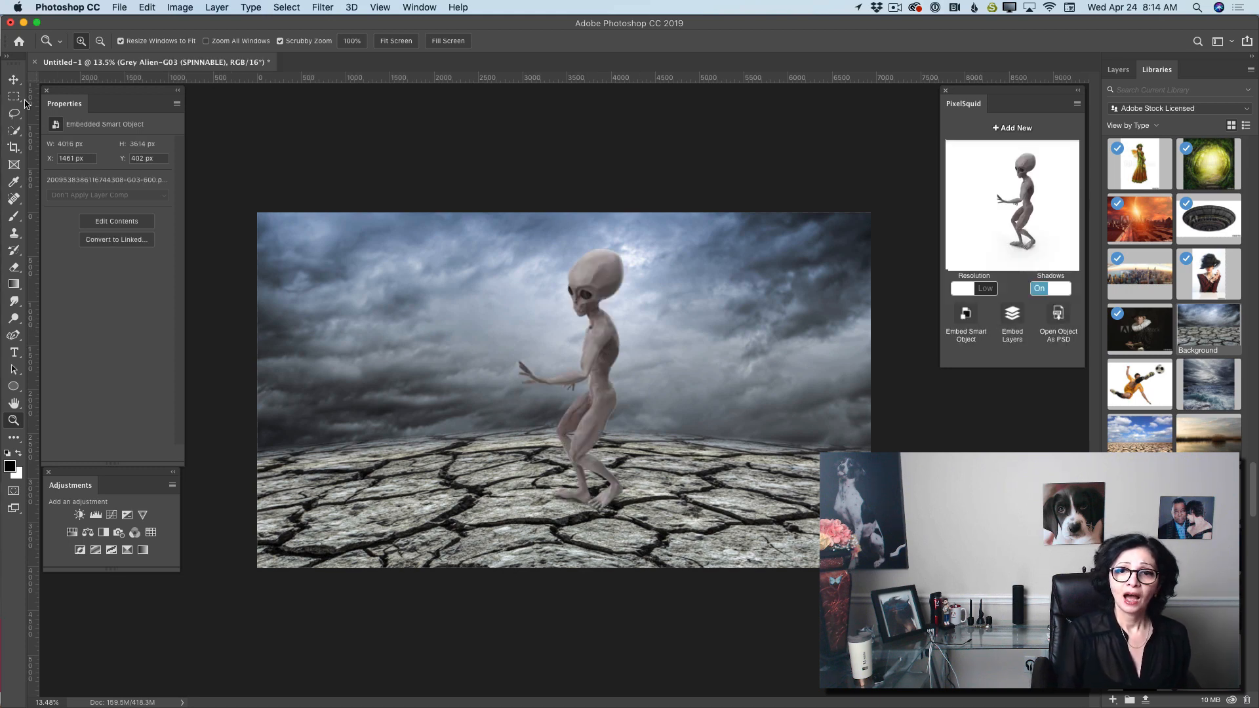
click(13, 80)
drag(633, 350, 766, 372)
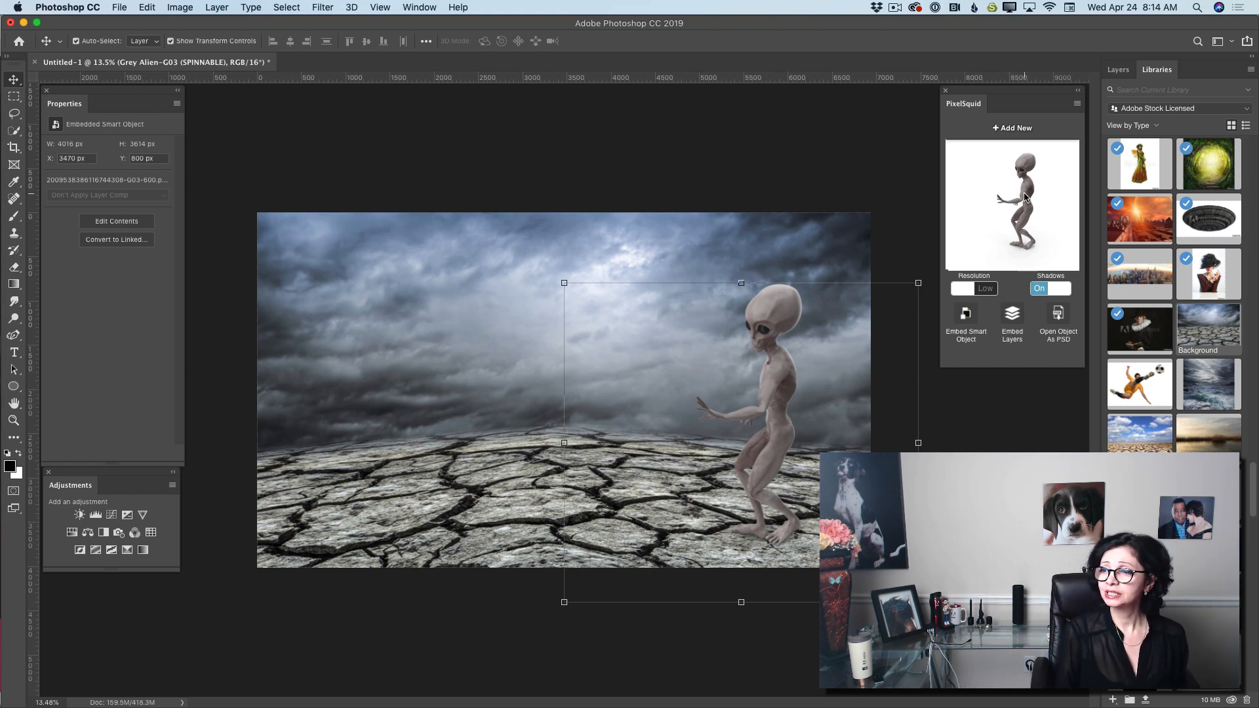
- Adjust the alien's 3D viewing angle and its placement on the ground, and set its resolution to High
drag(1026, 195, 1025, 190)
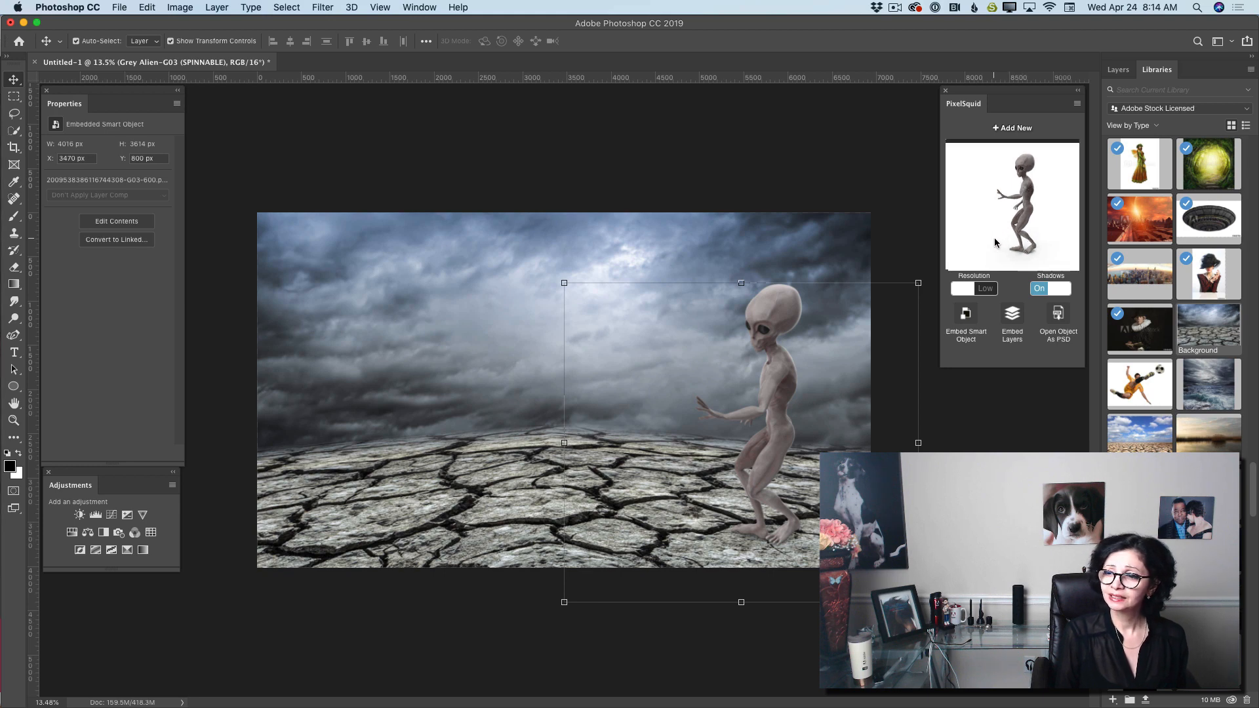
mouse_move(805, 317)
mouse_down()
mouse_move(783, 314)
mouse_move(789, 303)
mouse_up()
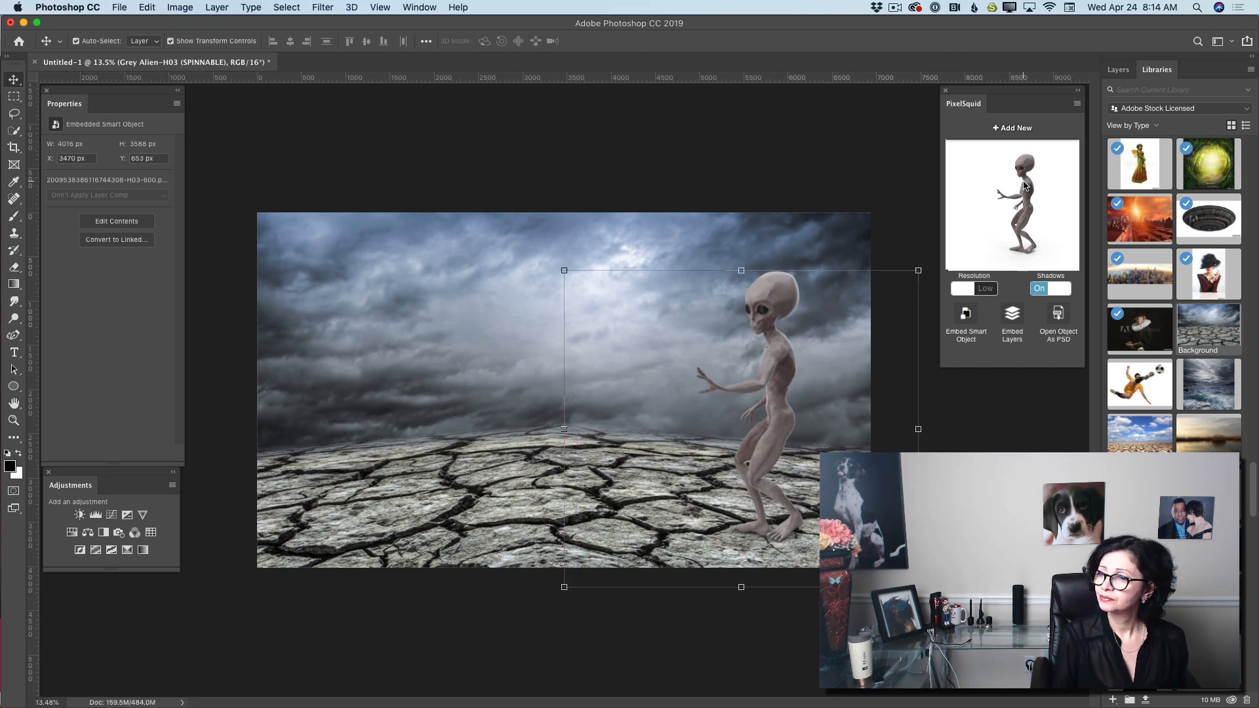
drag(1021, 185, 1019, 185)
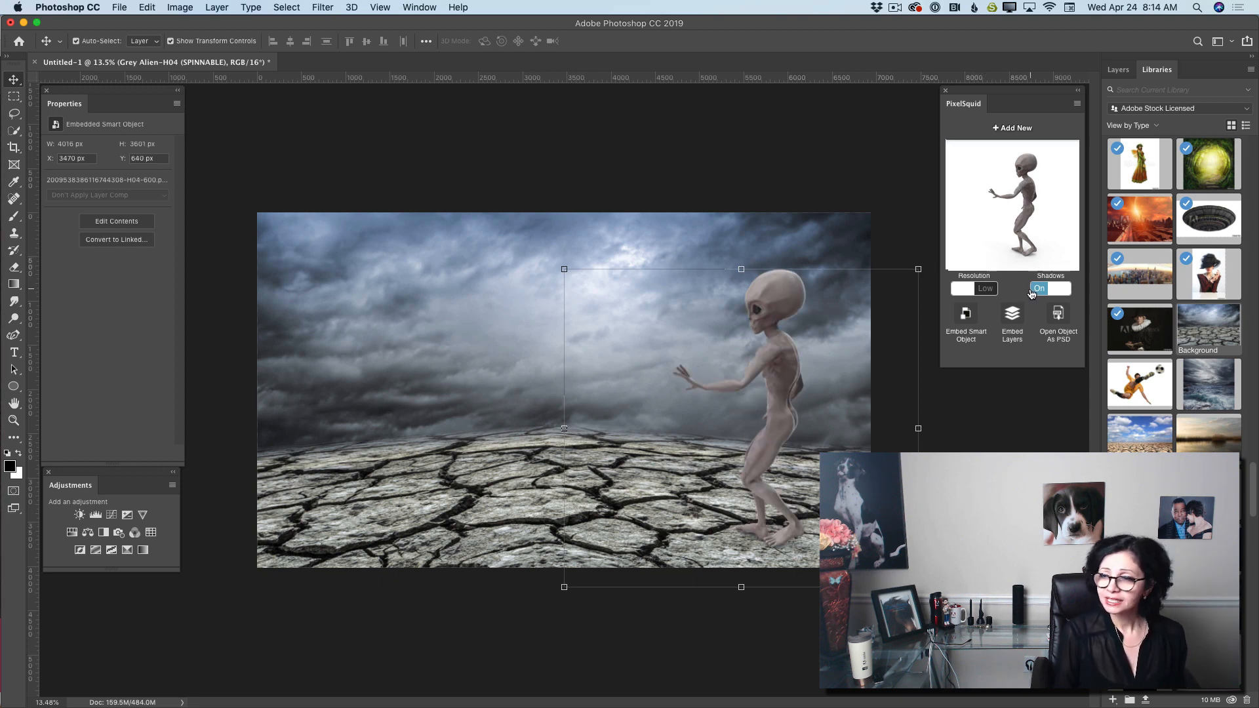
click(986, 290)
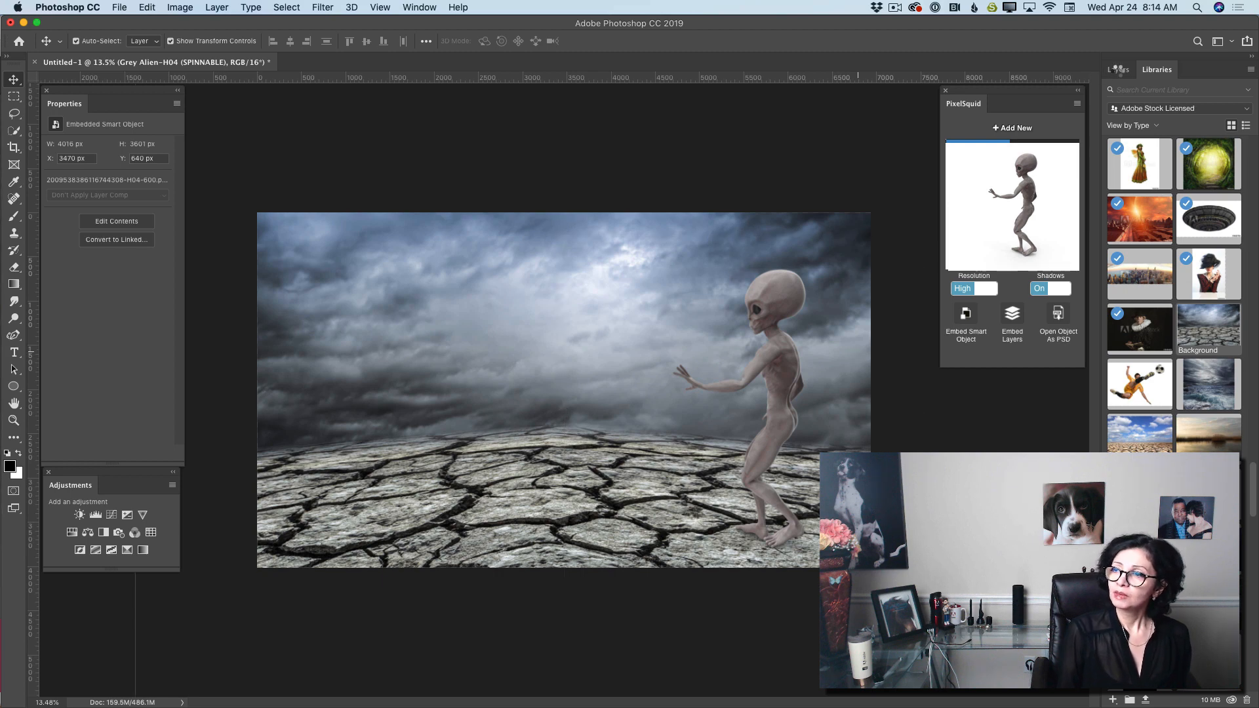
- Add the pink Japanese Cherry Tree from PixelSquid directly above the Background layer and rotate it slightly in 3D
click(1122, 71)
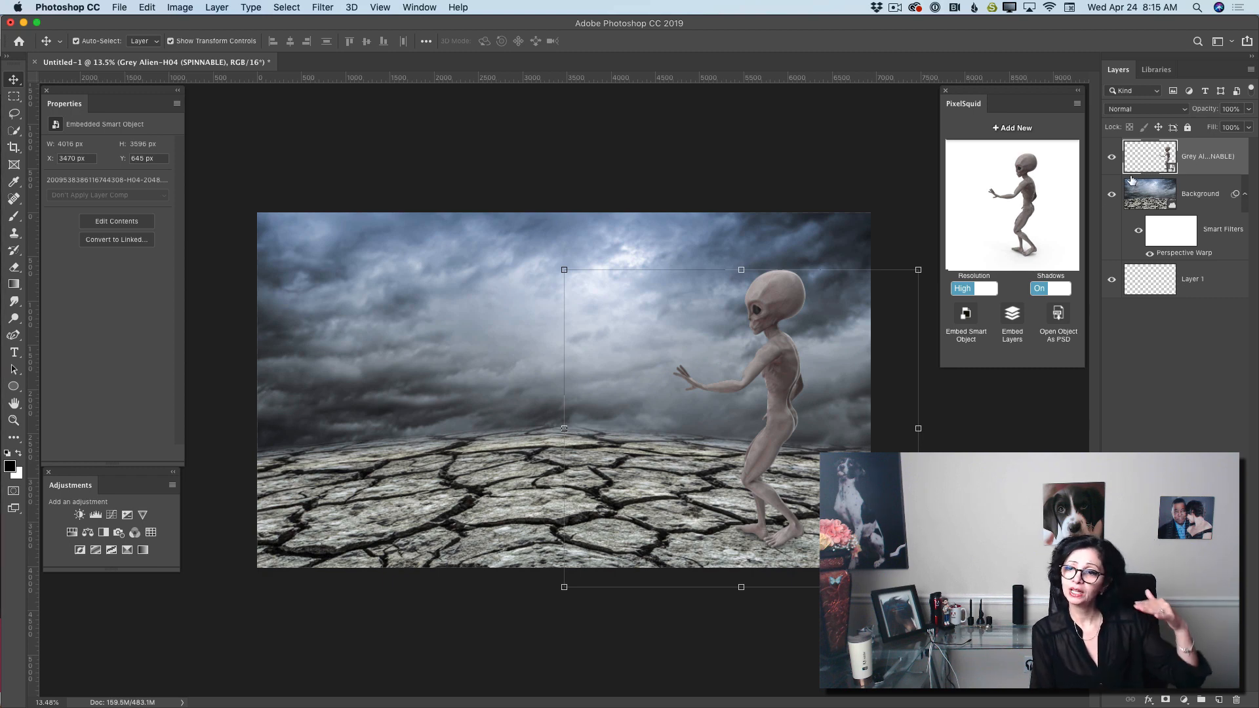
click(1157, 195)
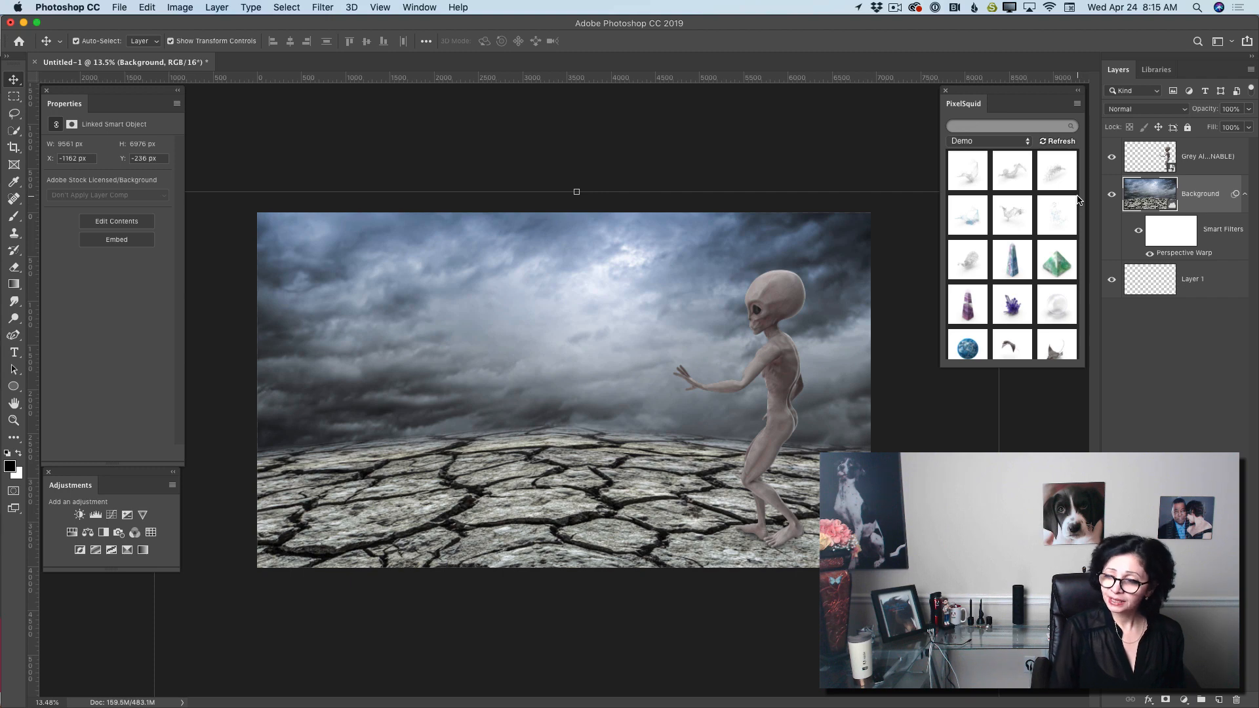
scroll(1047, 242, down, 5)
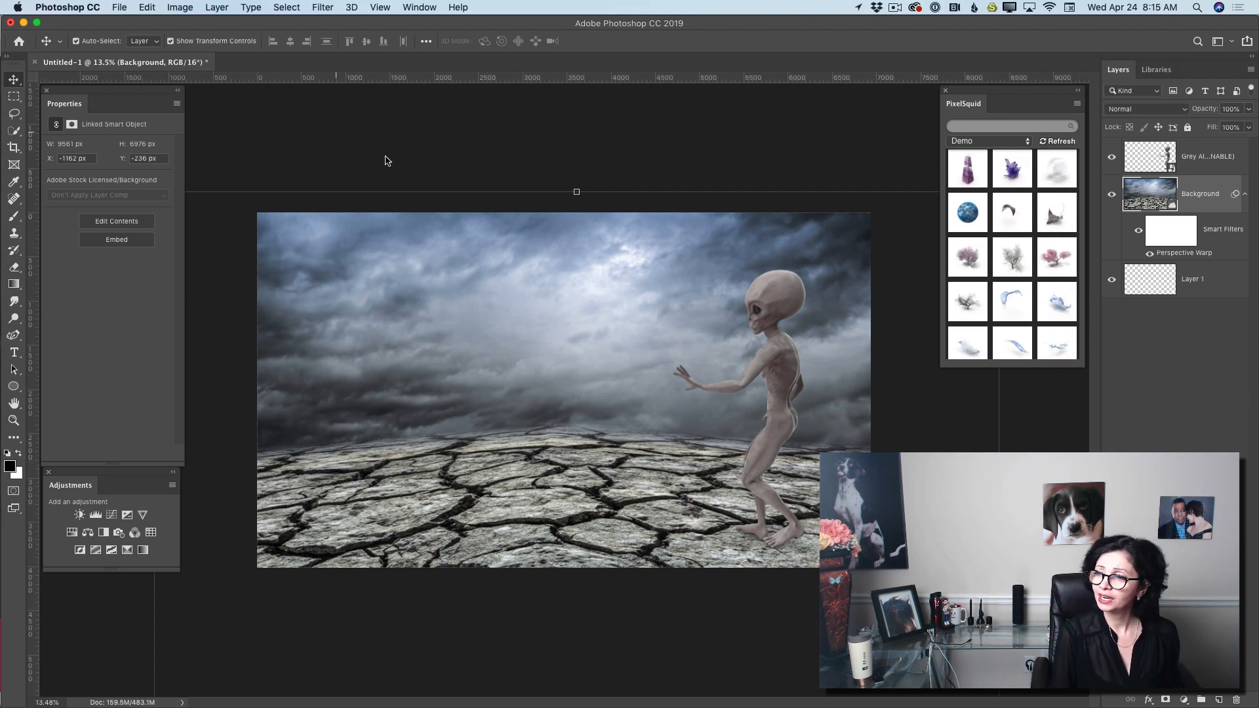
click(1049, 262)
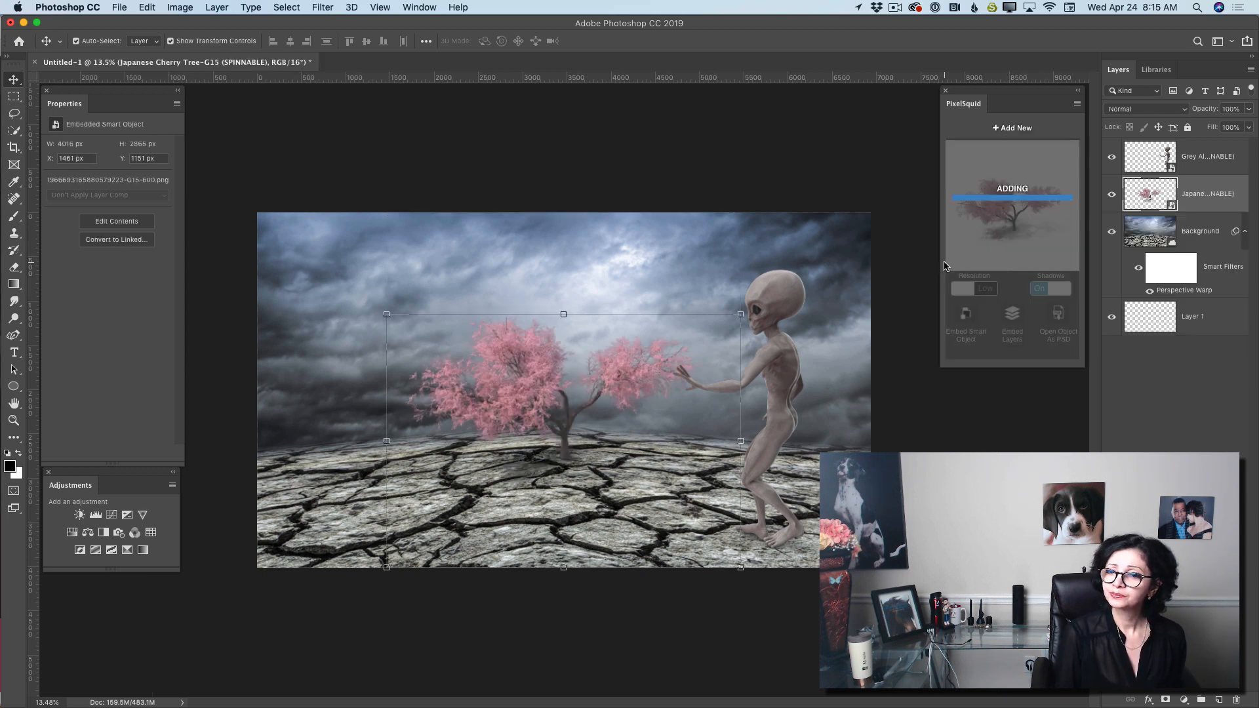
drag(1008, 204, 1013, 199)
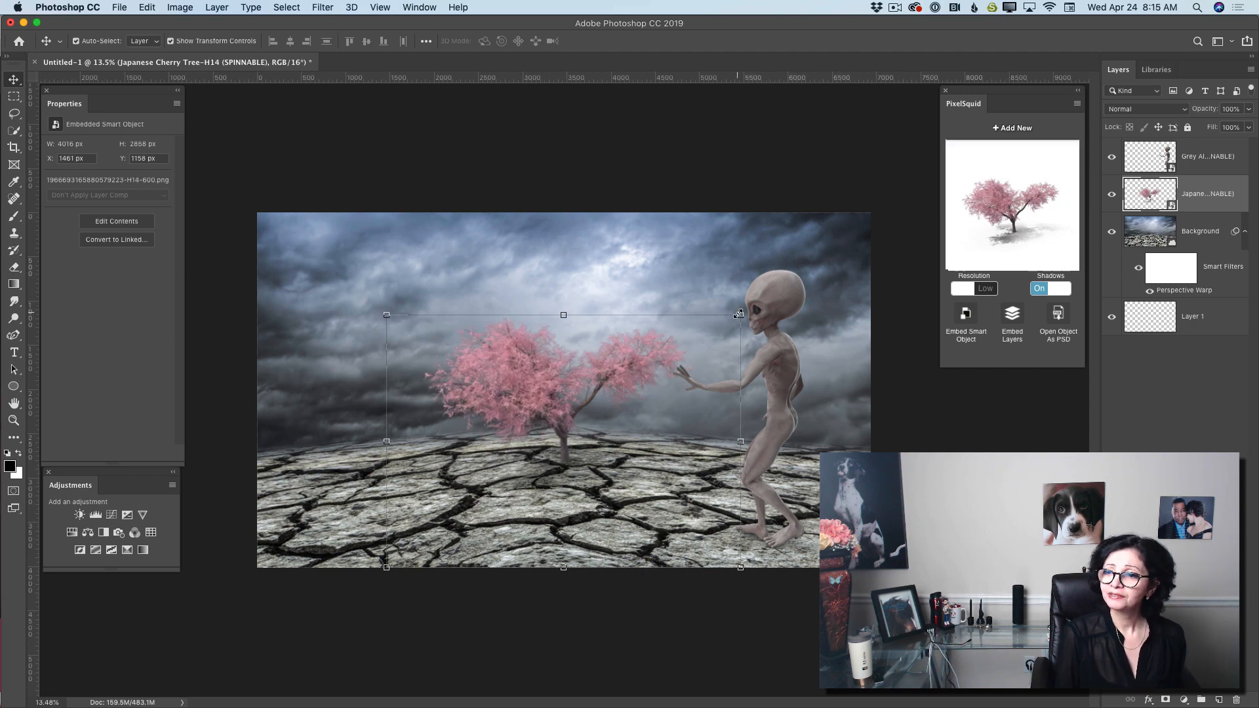
- Enlarge the cherry tree to about 5497 px wide, reposition it, and adjust its 3D tilt to match the ground
drag(739, 314, 898, 91)
drag(718, 284, 650, 330)
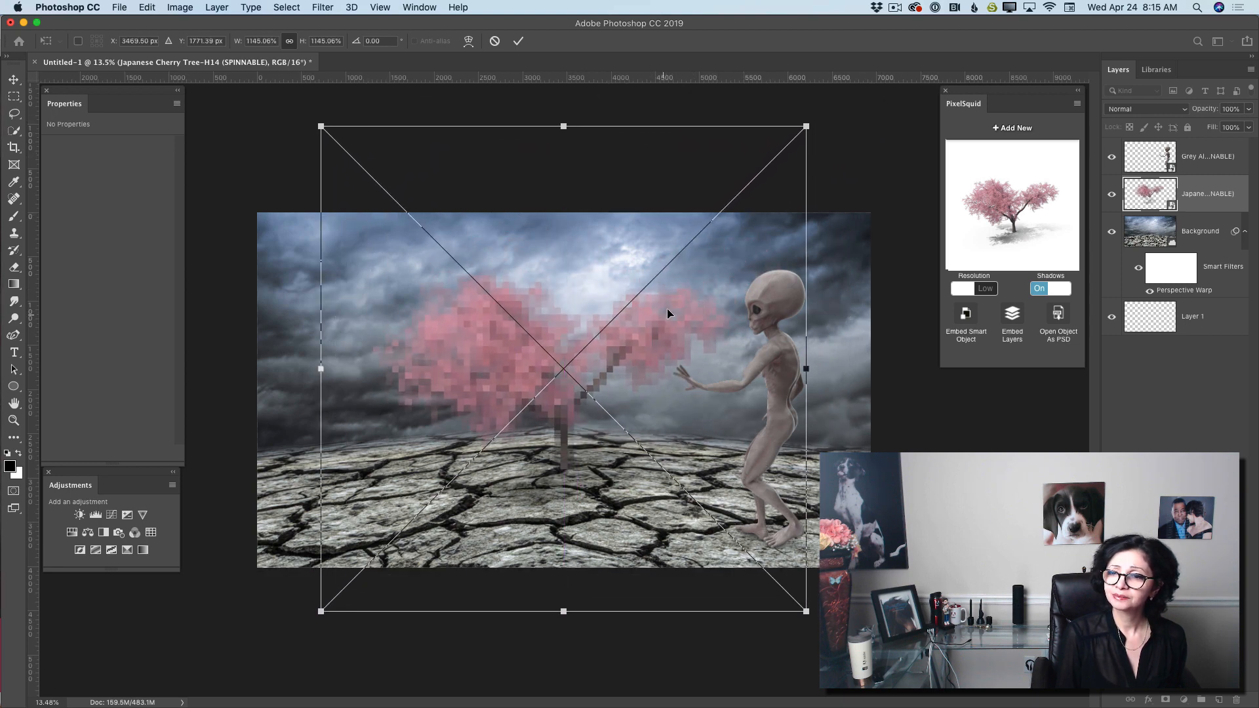
click(519, 42)
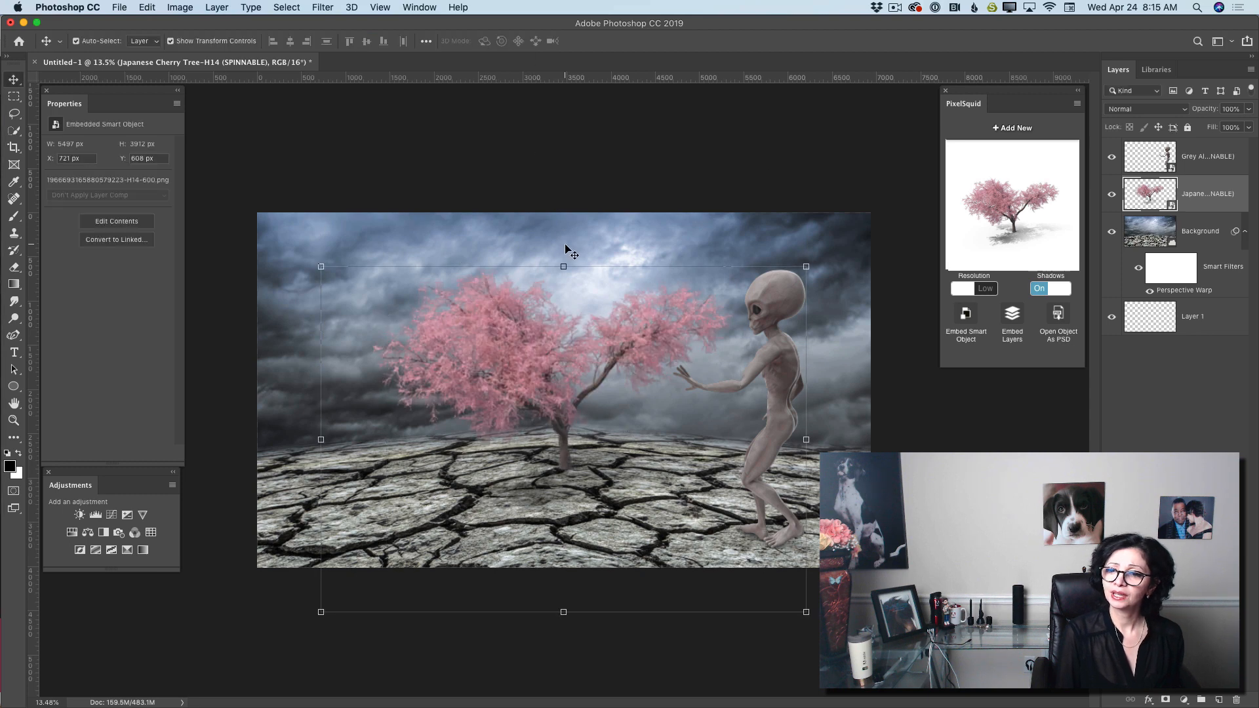
drag(1001, 196, 997, 187)
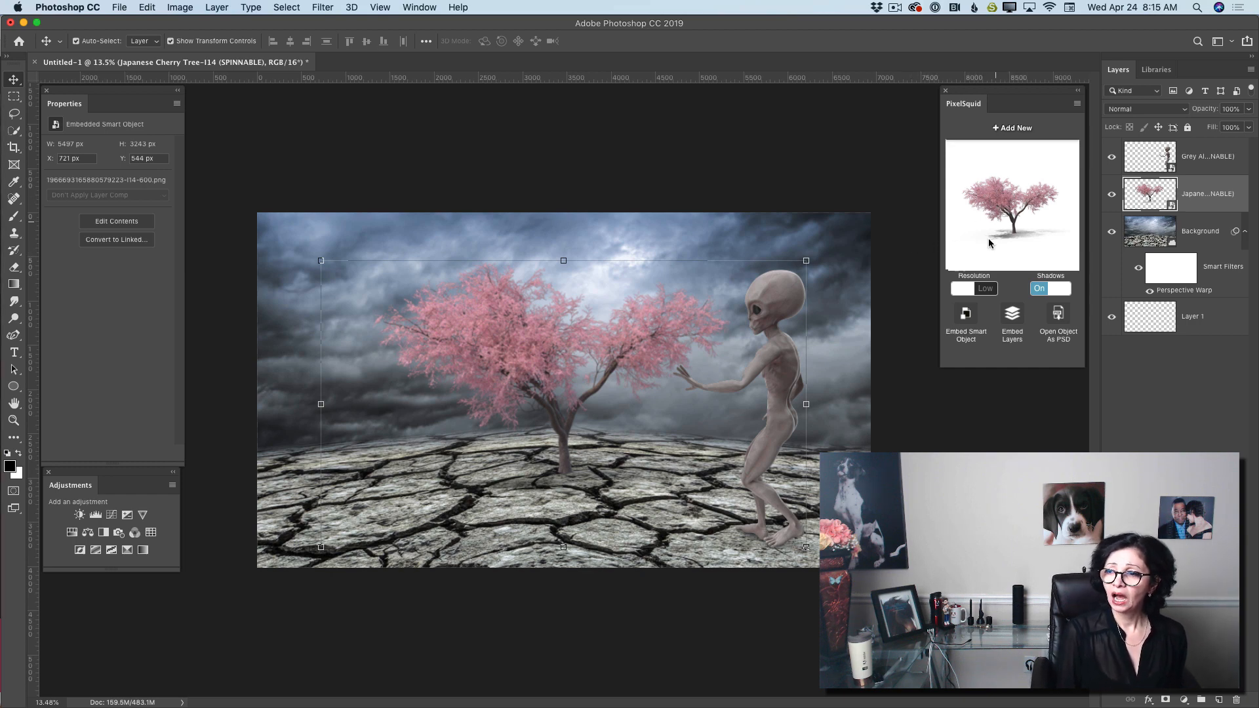
- Set the cherry tree's resolution to High, then enlarge it to about 6575 px wide and shift it toward the scene's left
click(982, 292)
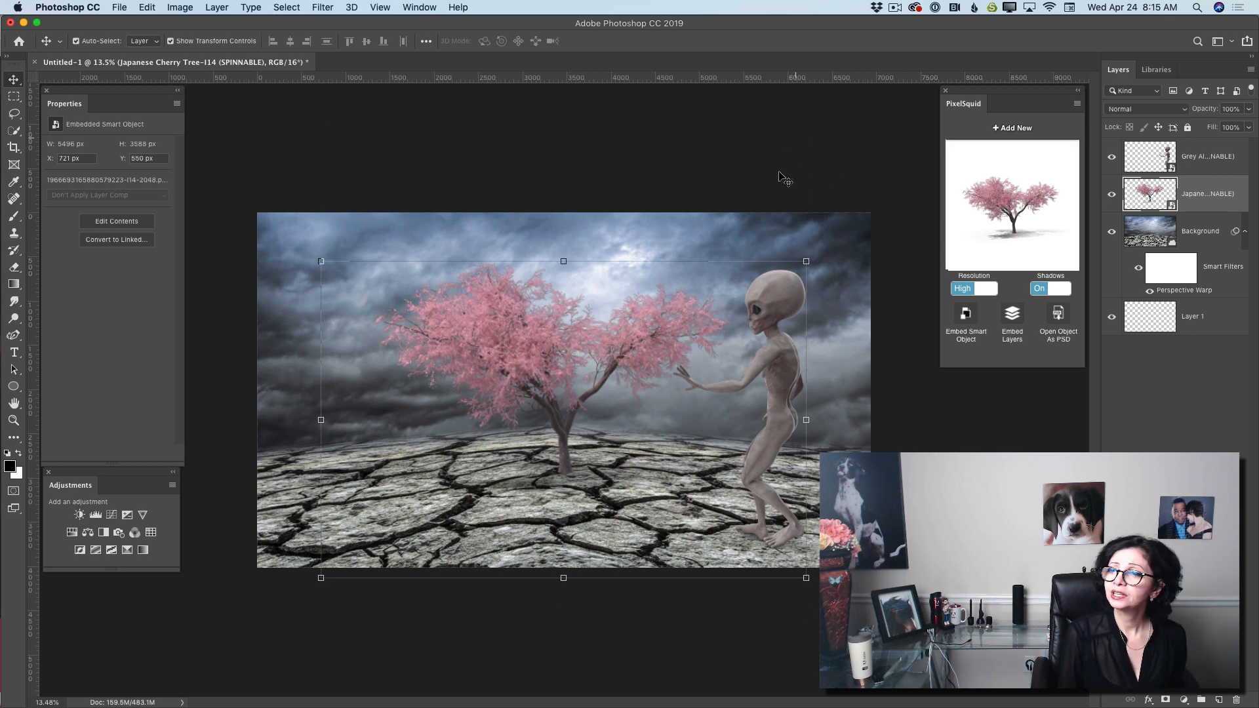
click(805, 260)
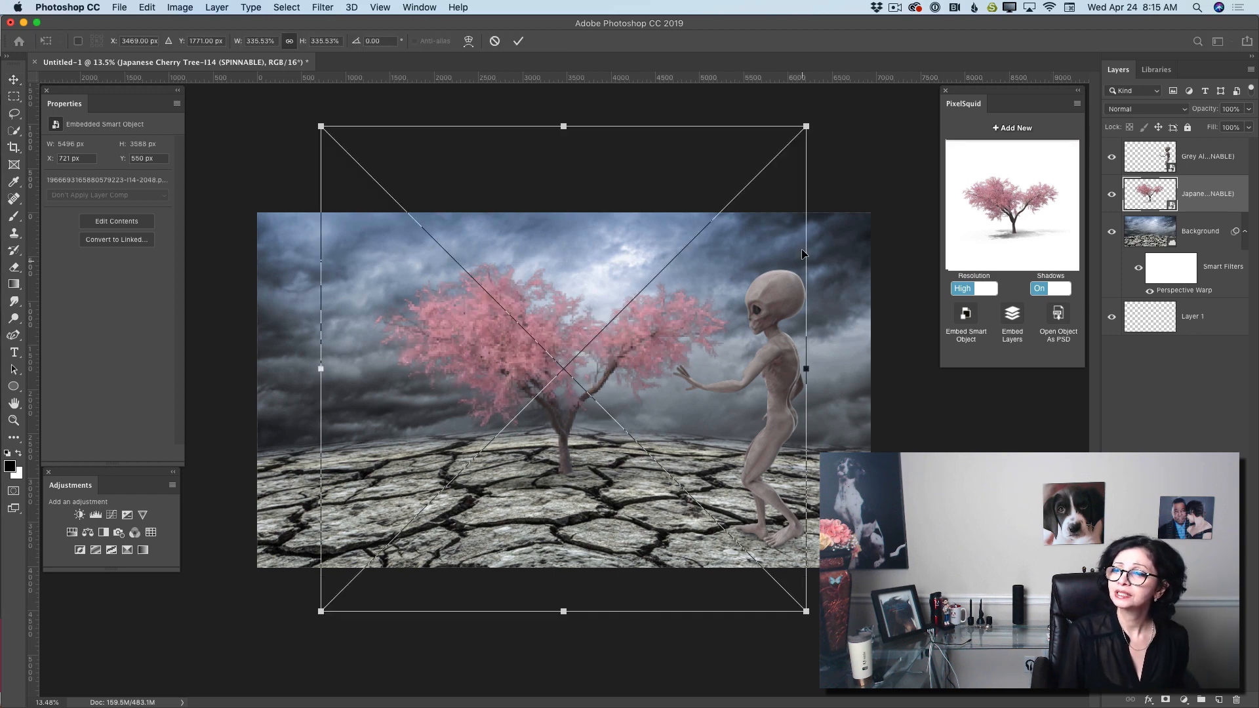
drag(806, 126, 904, 30)
drag(684, 270, 588, 324)
click(520, 41)
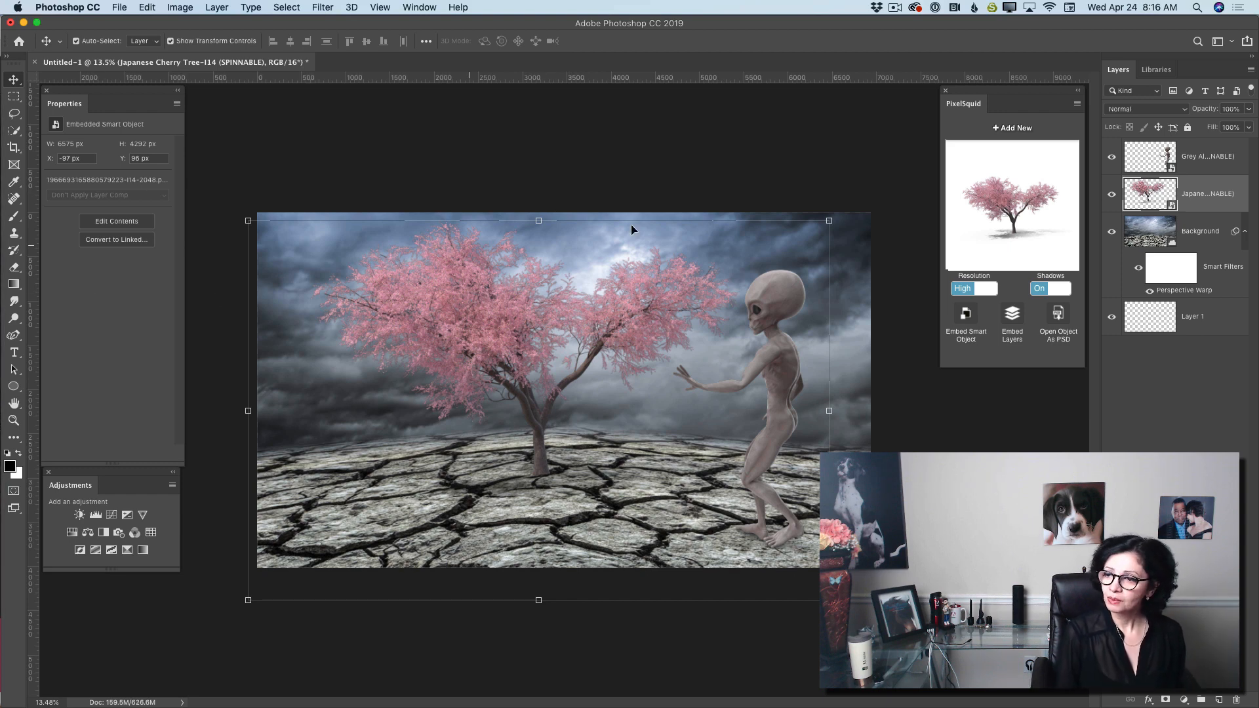
- Add the blue Alien Planet above the Background layer, enlarge it to about 3314 px, and place it in the upper-left sky behind the tree
click(1195, 236)
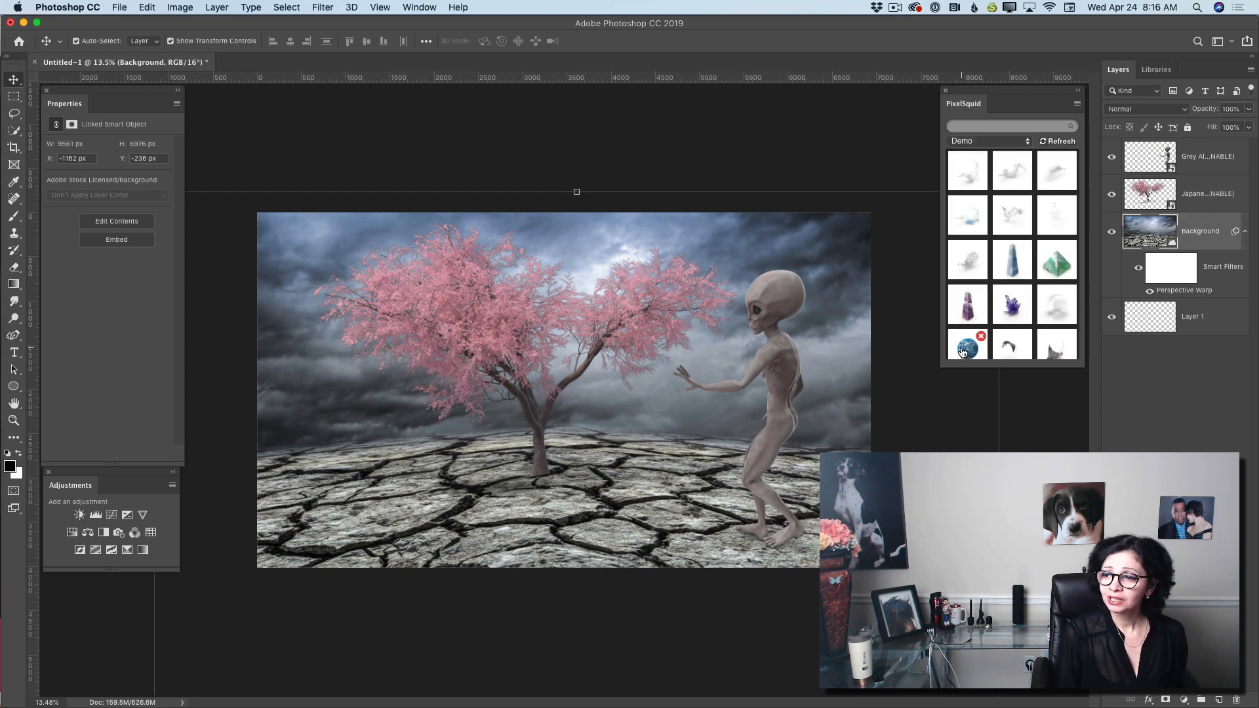
click(963, 351)
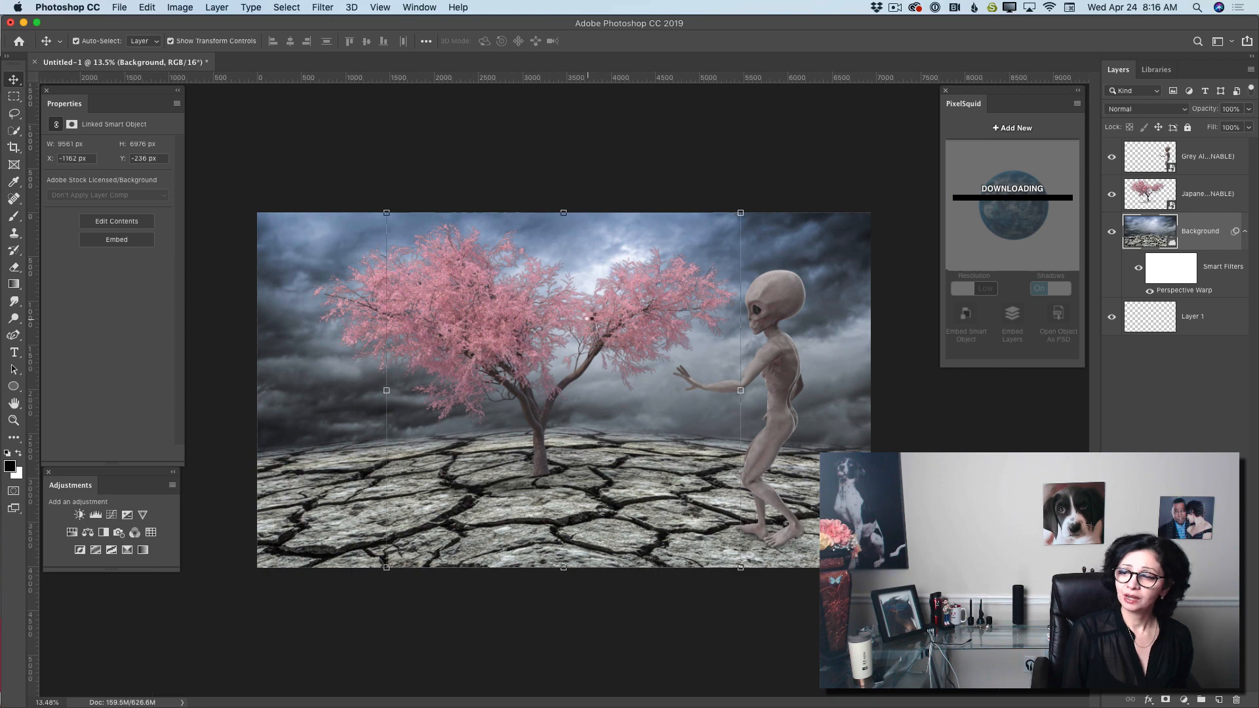
drag(659, 297, 947, 34)
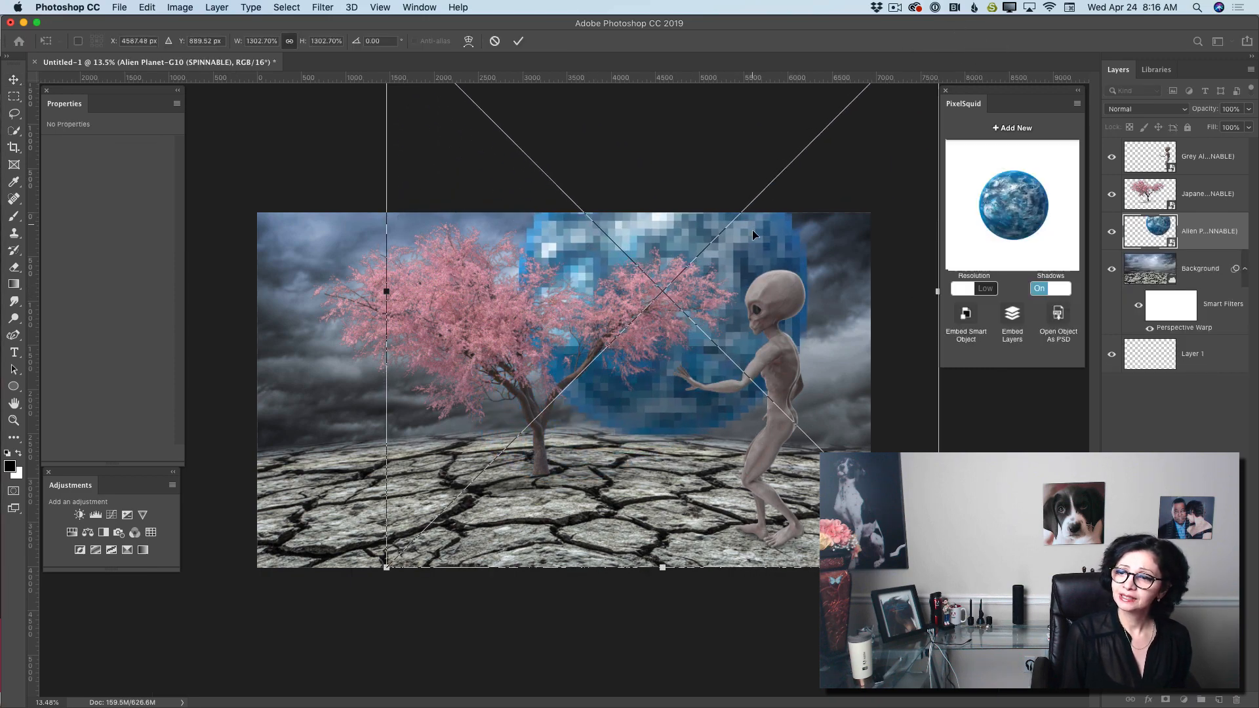
drag(753, 229, 492, 194)
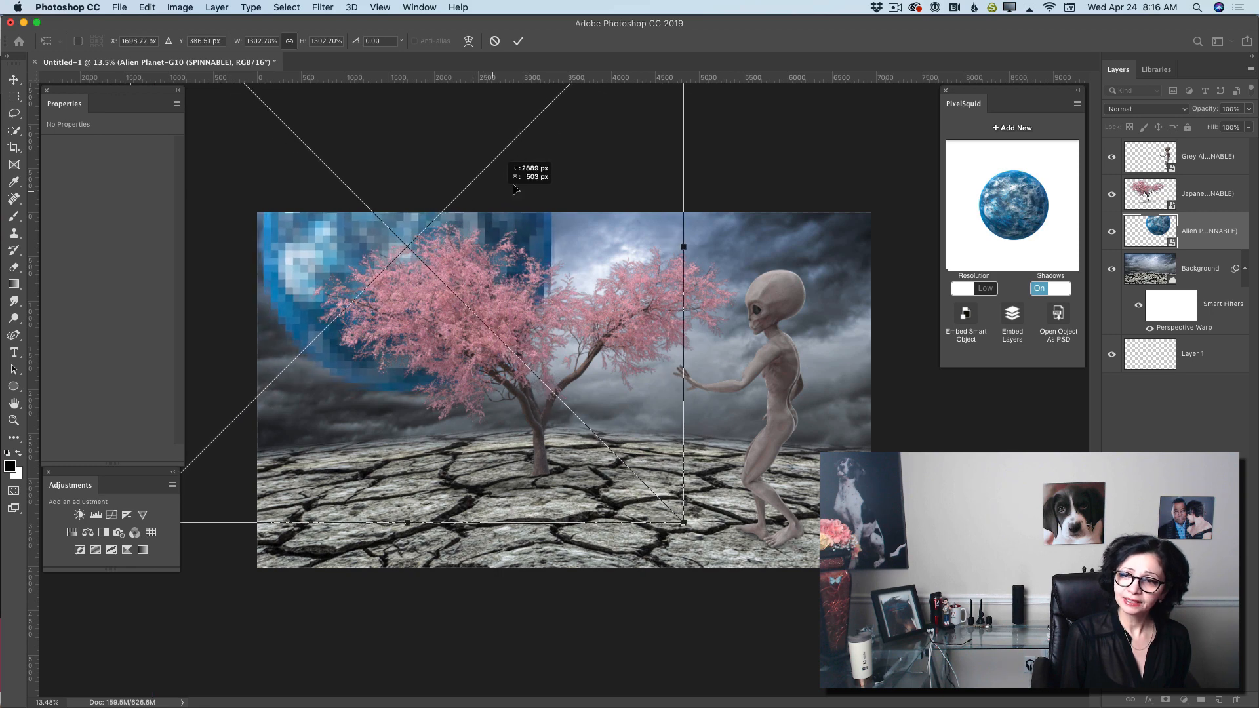
click(518, 40)
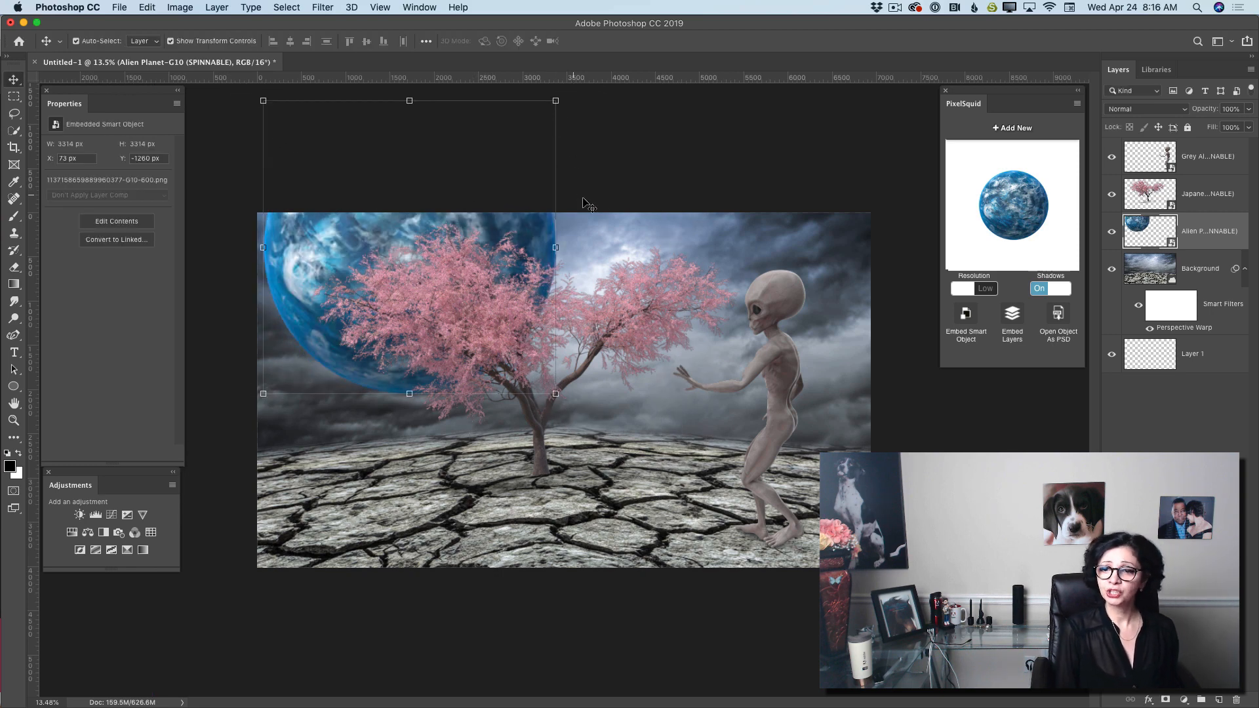
- Turn off the Alien Planet's shadow and set its resolution to High
click(1036, 289)
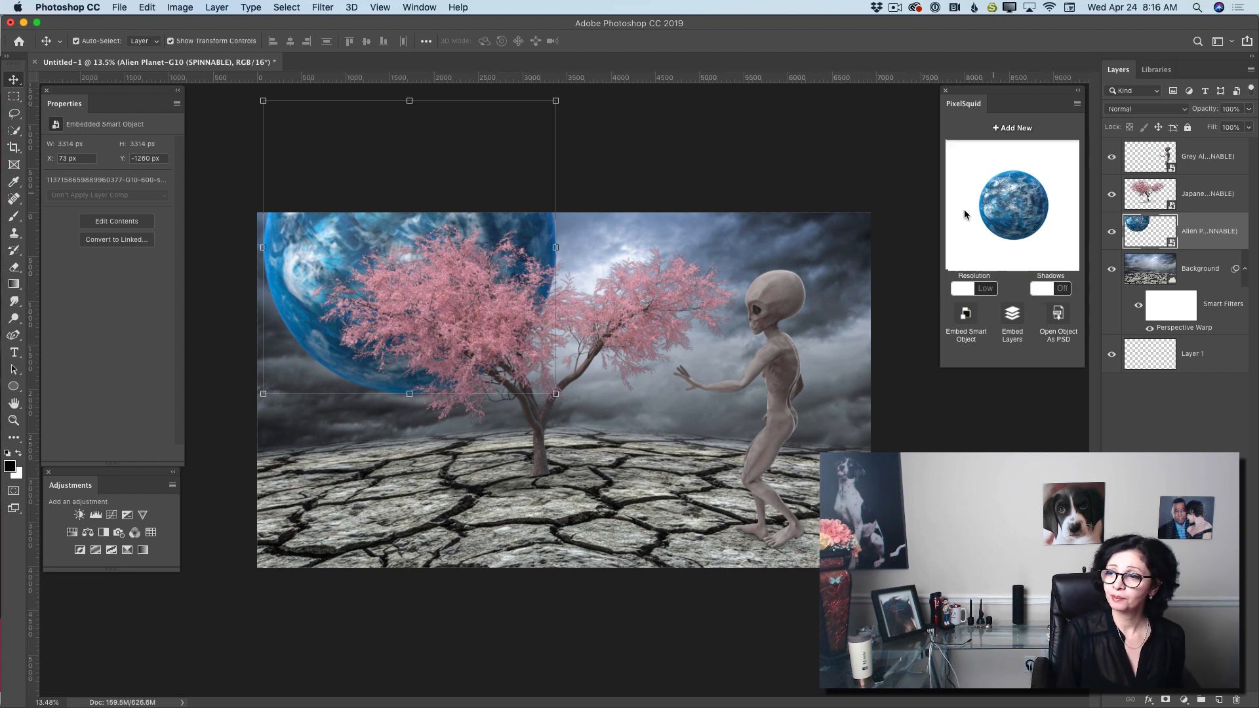
click(987, 290)
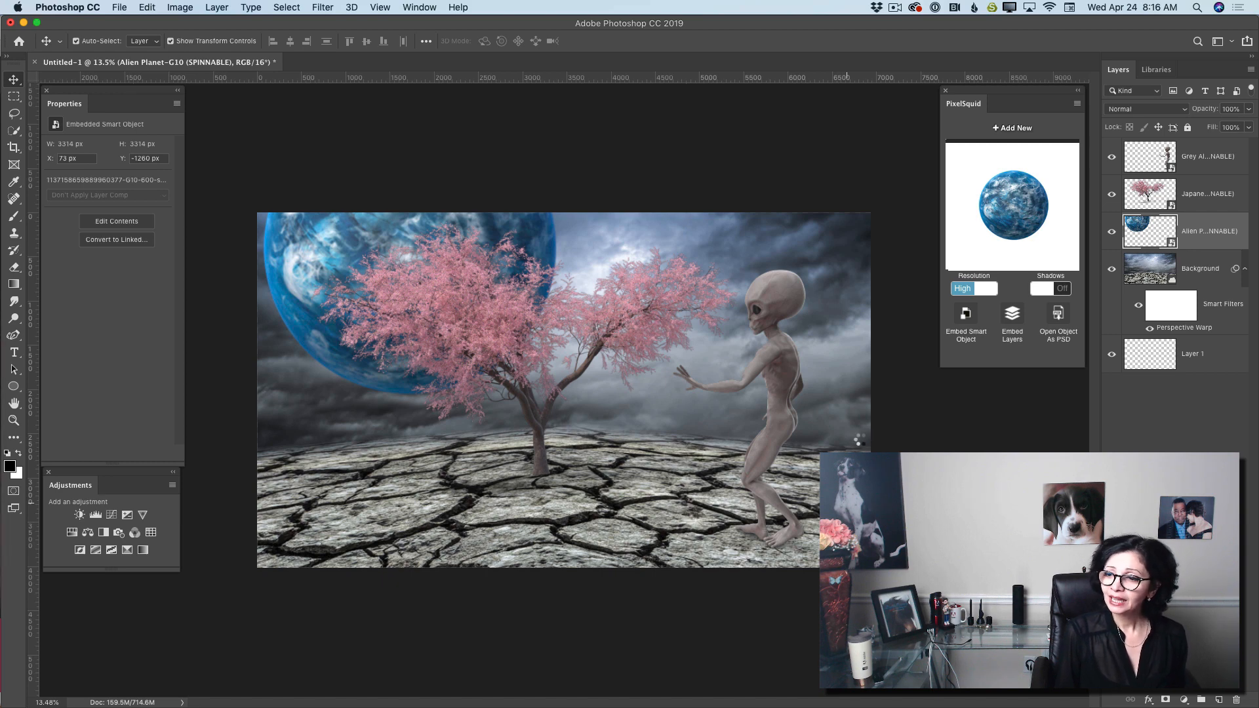
- Add the Eagle Ray from PixelSquid directly above the Grey Alien layer and rotate it in 3D so its wings rise
click(1215, 157)
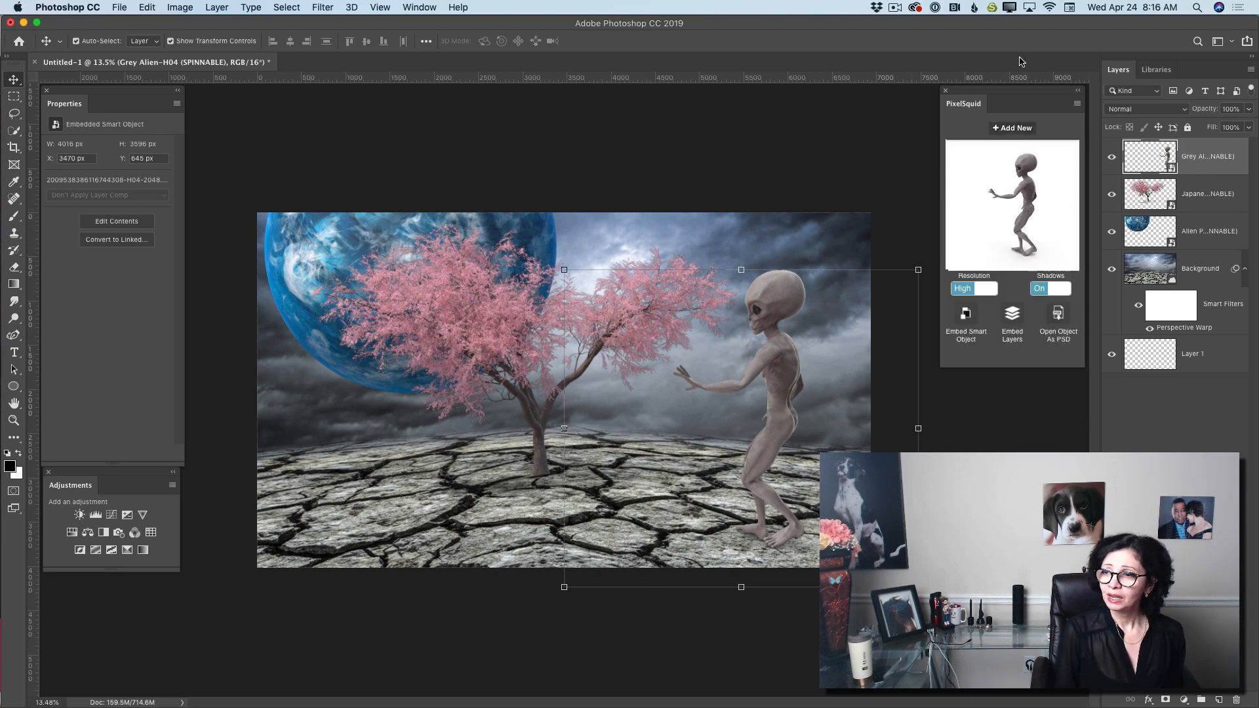
click(1014, 130)
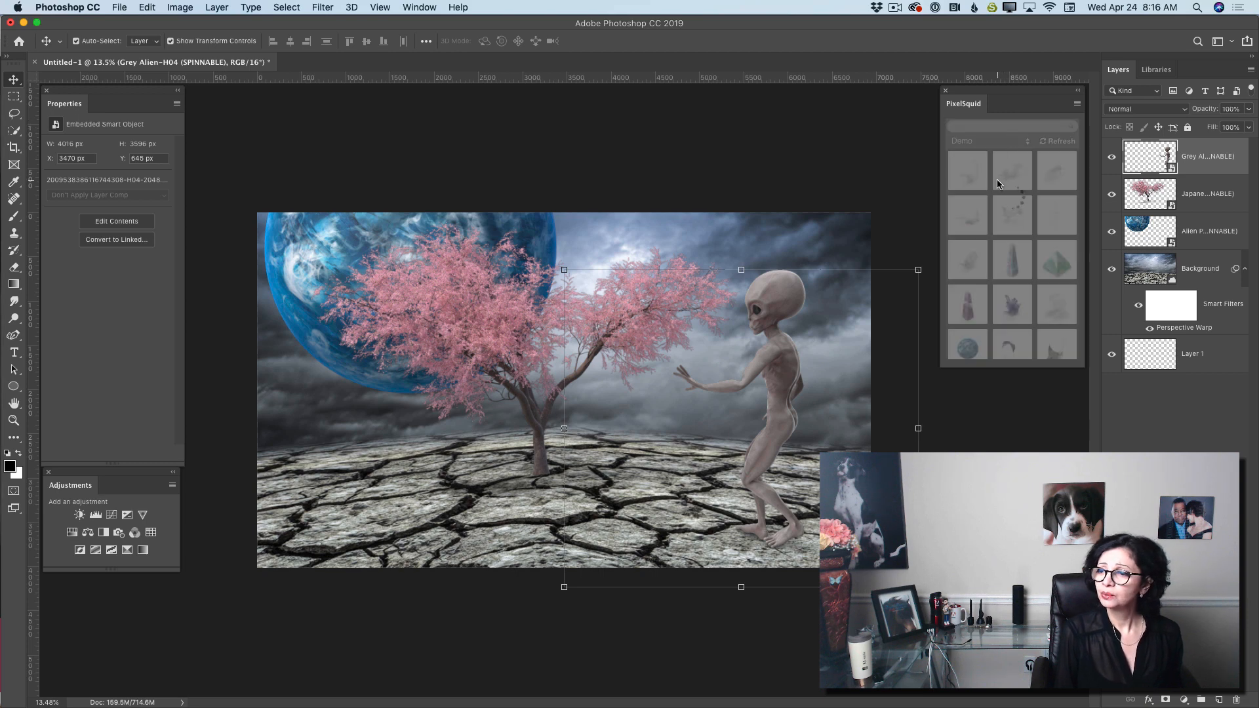
scroll(999, 185, down, 3)
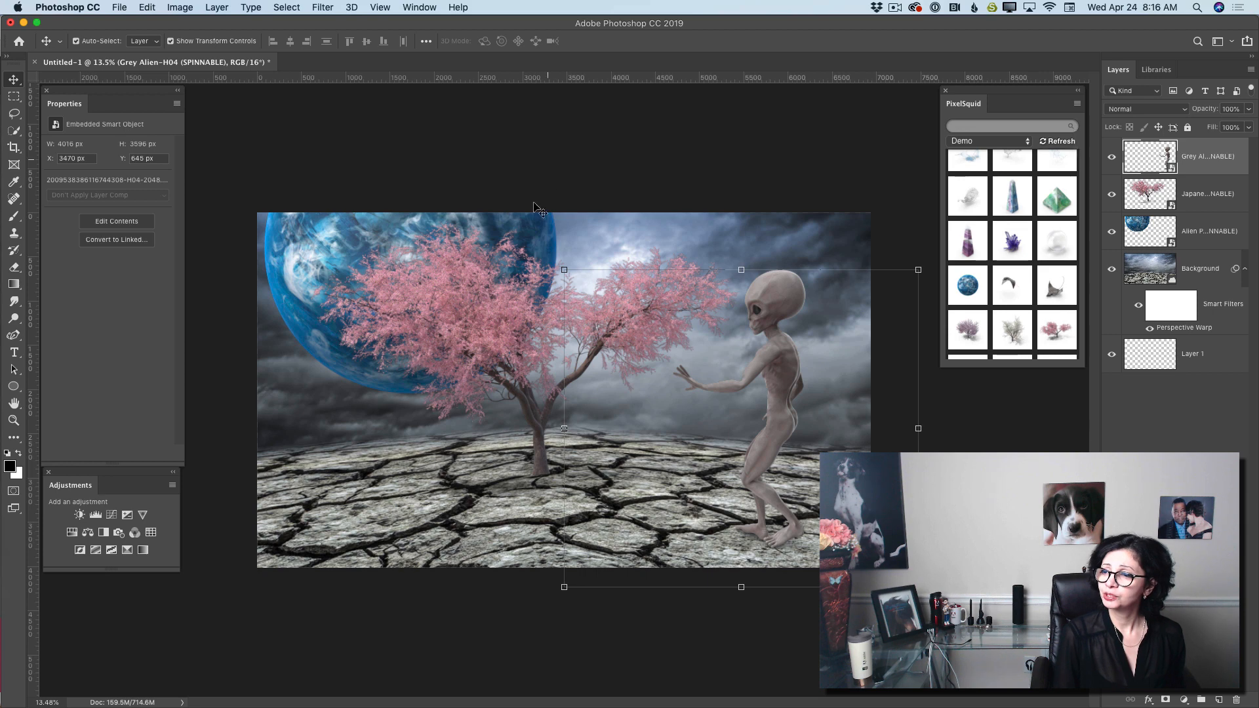
click(1062, 295)
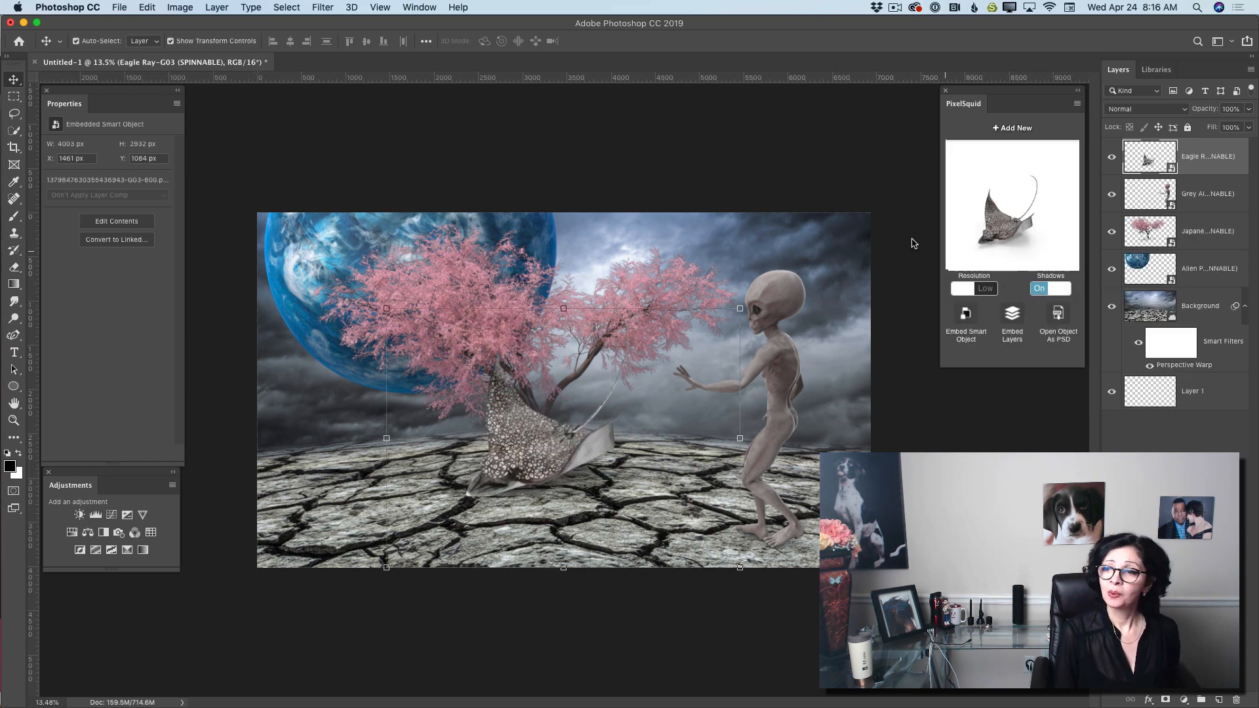
drag(1014, 237, 1061, 230)
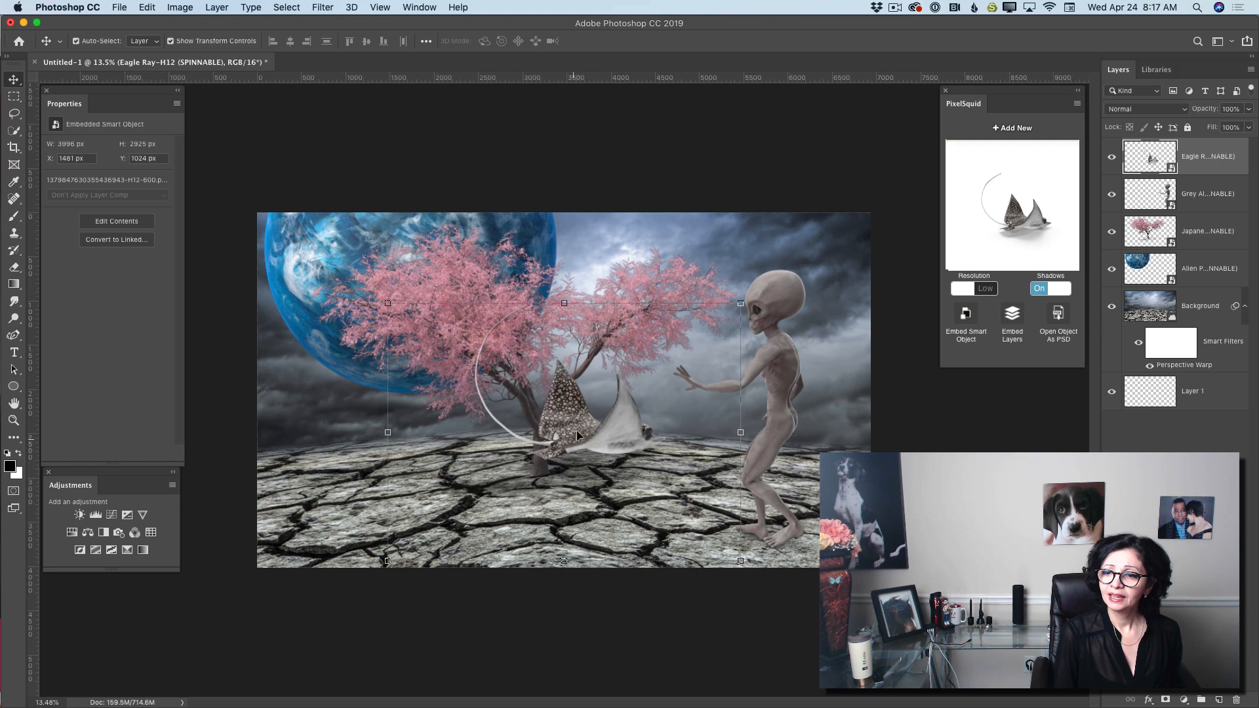
- Float the eagle ray in front of the alien's outstretched hand, with its shadow off and its resolution set to High
drag(576, 430, 610, 381)
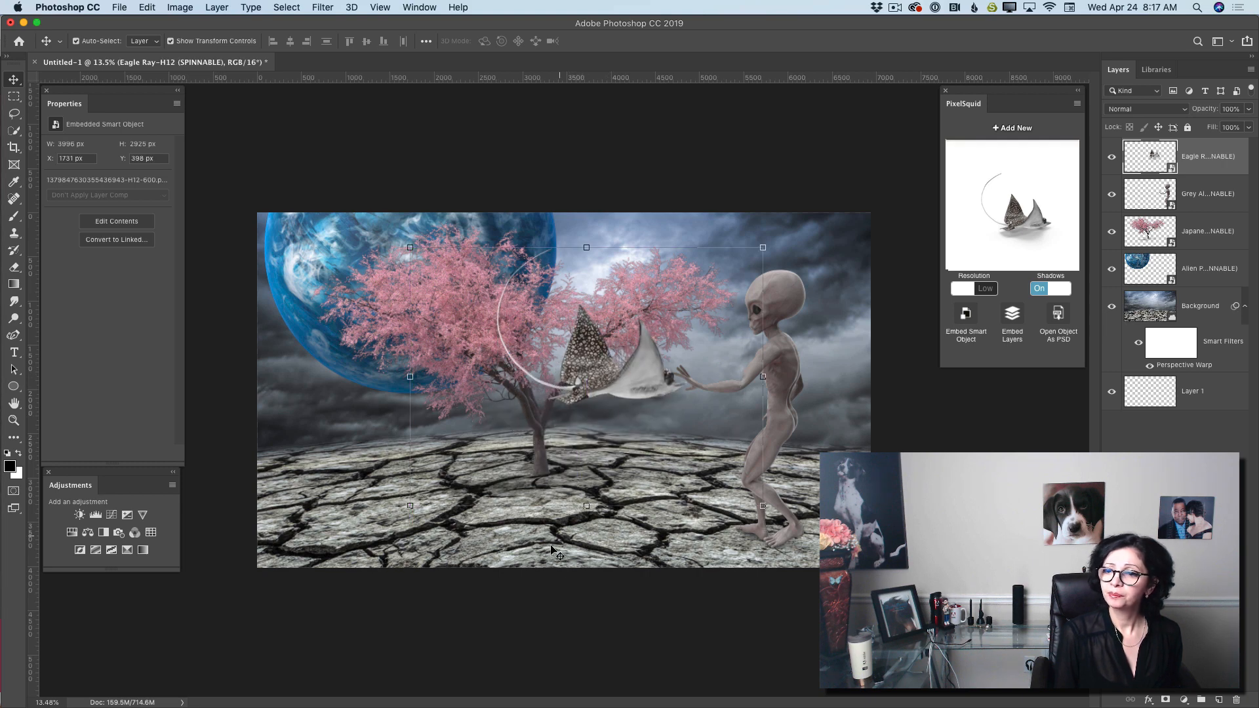
click(1038, 289)
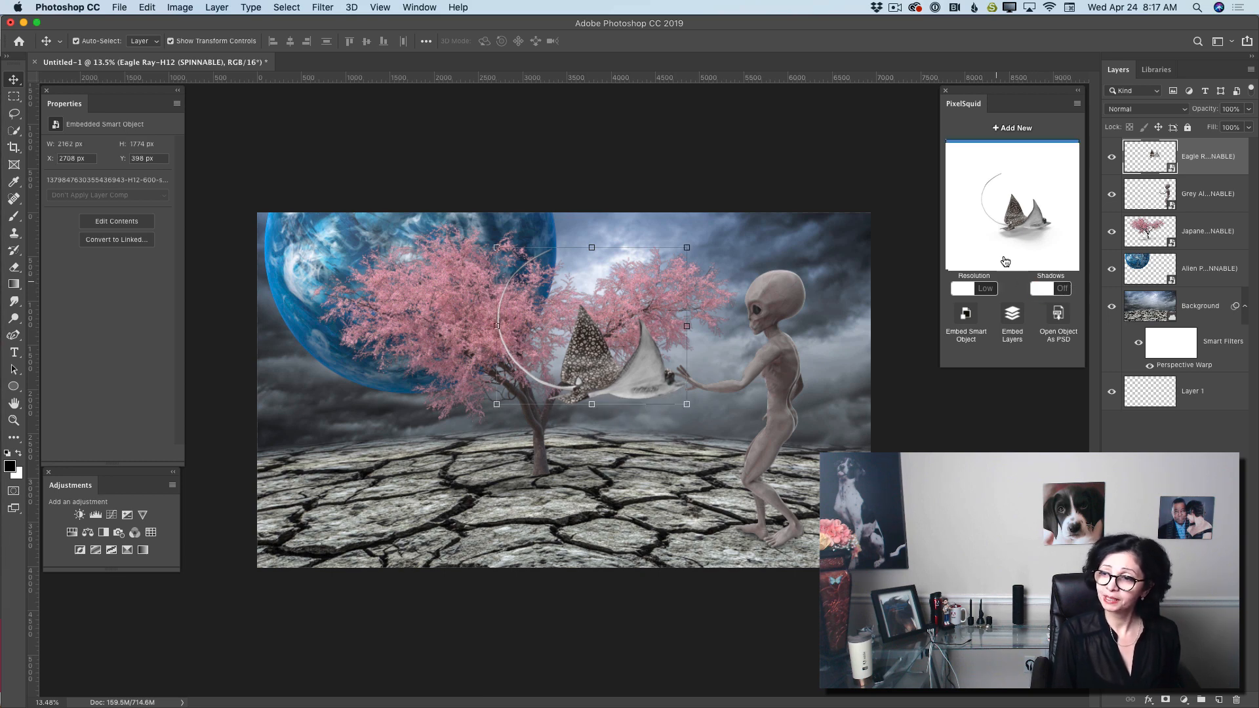
click(990, 290)
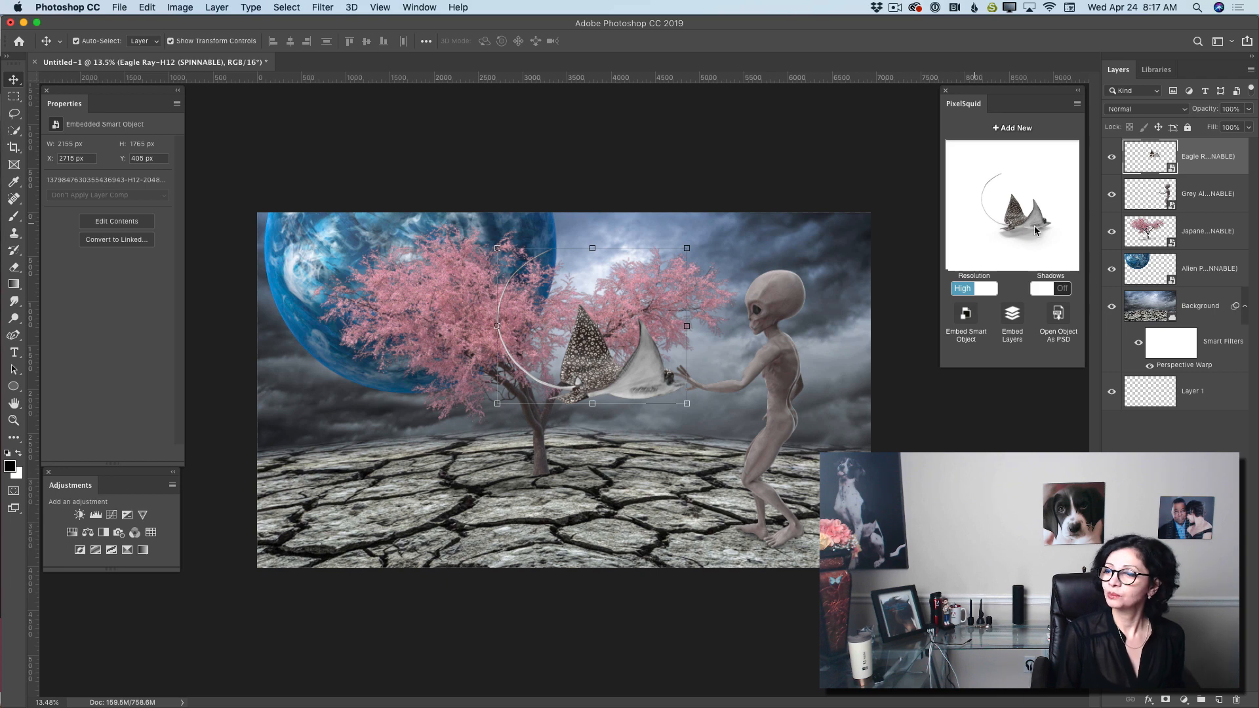
- Add the Soap Bubble from PixelSquid directly above the Grey Alien layer
click(1197, 200)
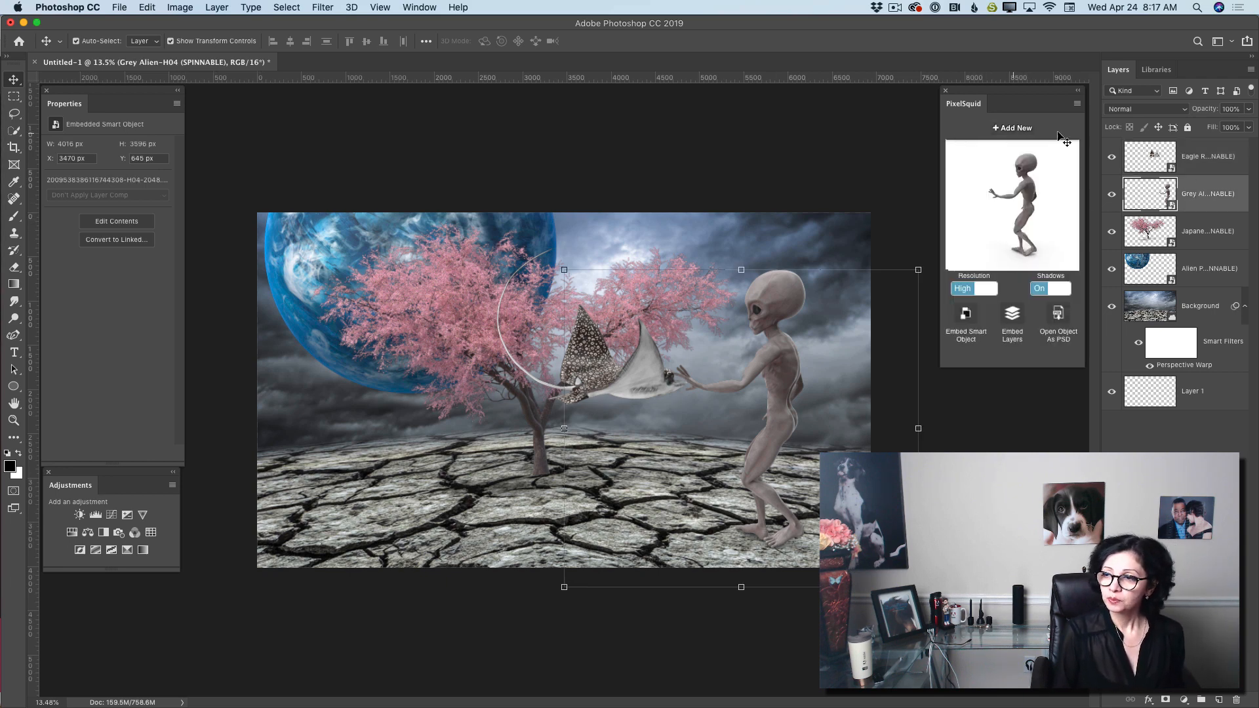
click(1016, 127)
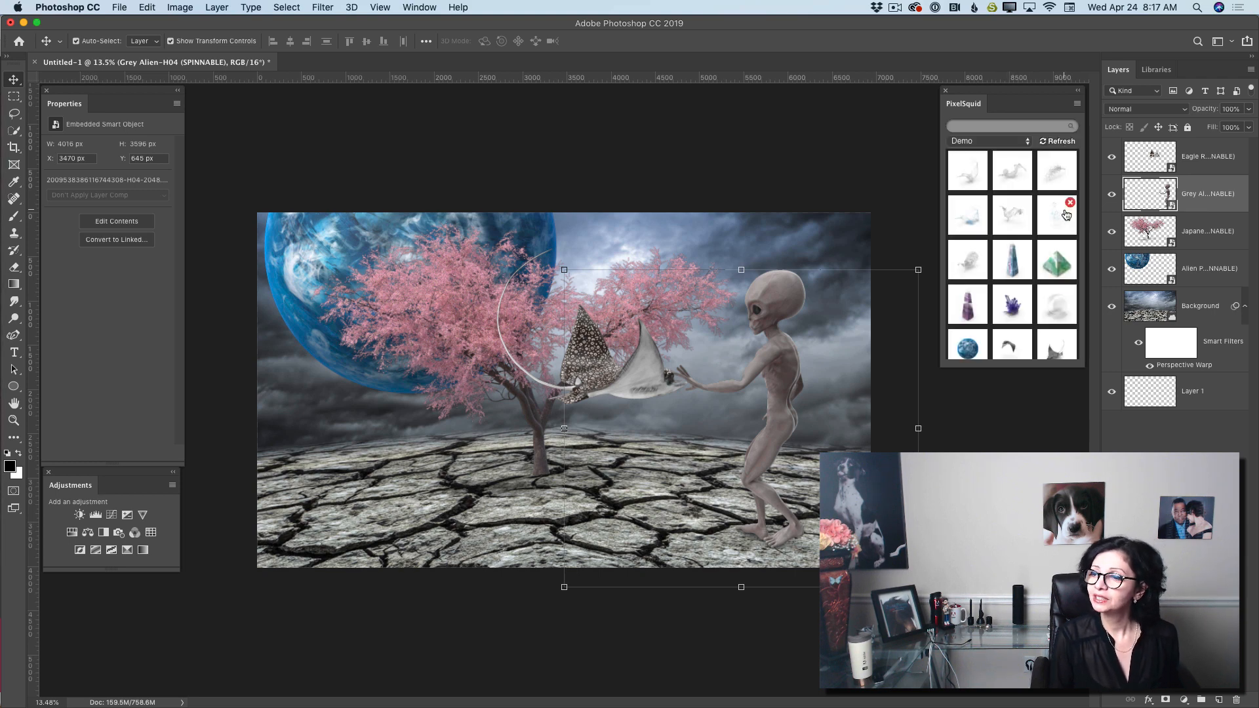
click(1057, 308)
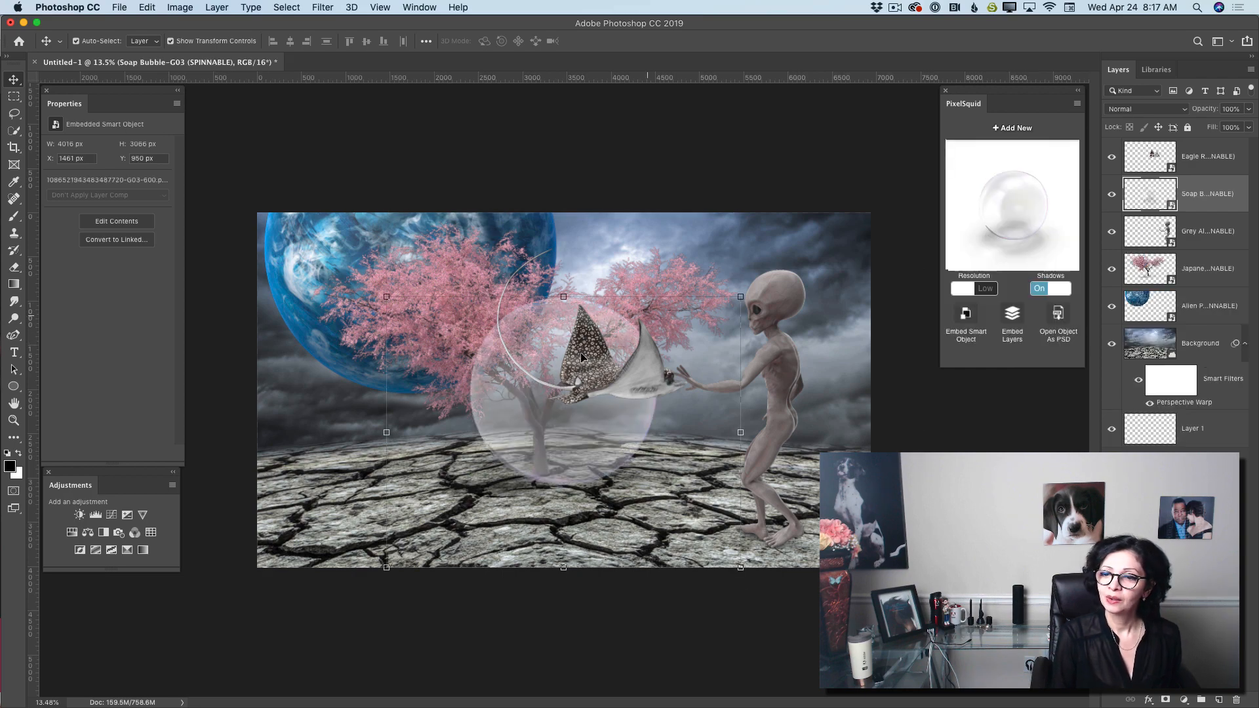
- Scale the soap bubble down to about 459% and fit it around the alien's head like a helmet
key(super+t)
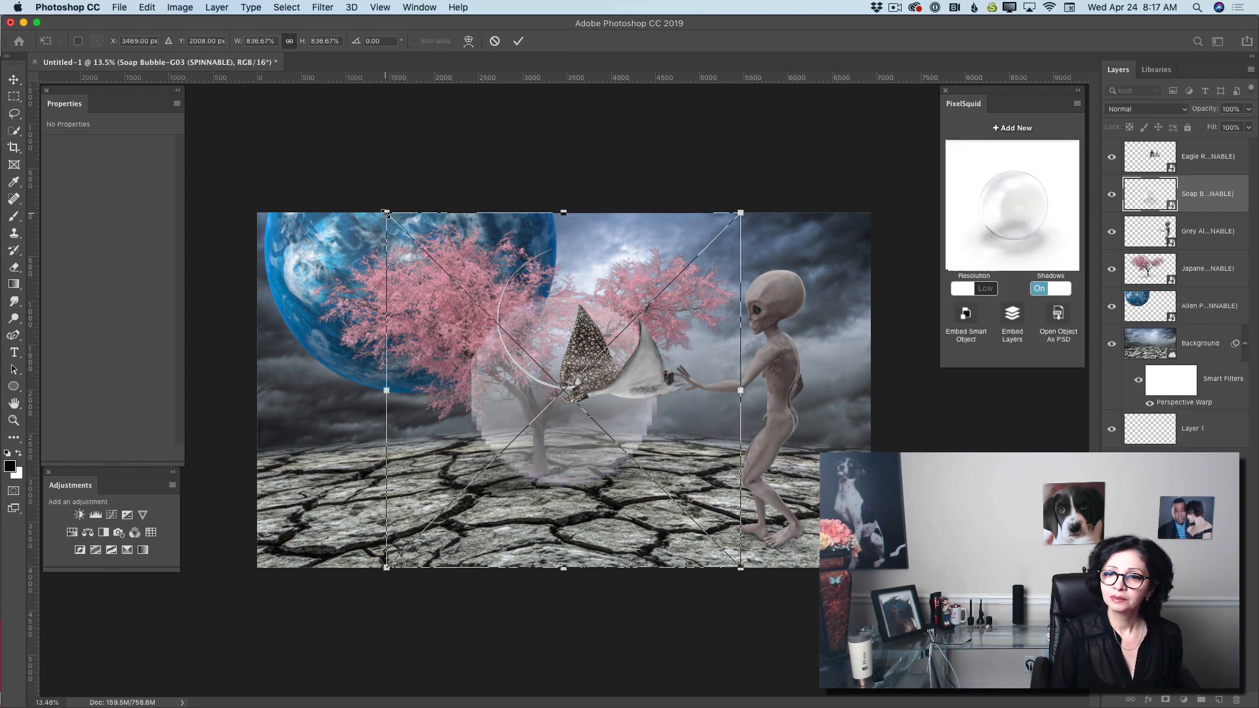
drag(387, 213, 561, 313)
drag(660, 400, 791, 223)
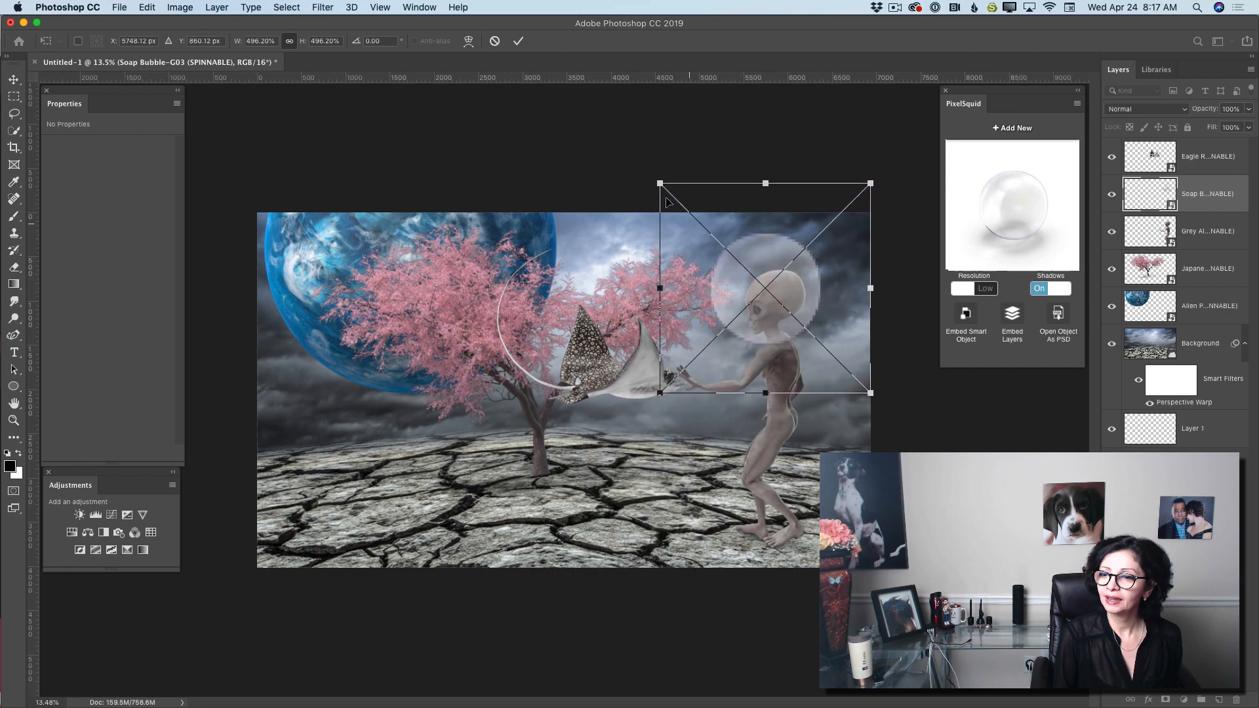
drag(656, 181, 675, 197)
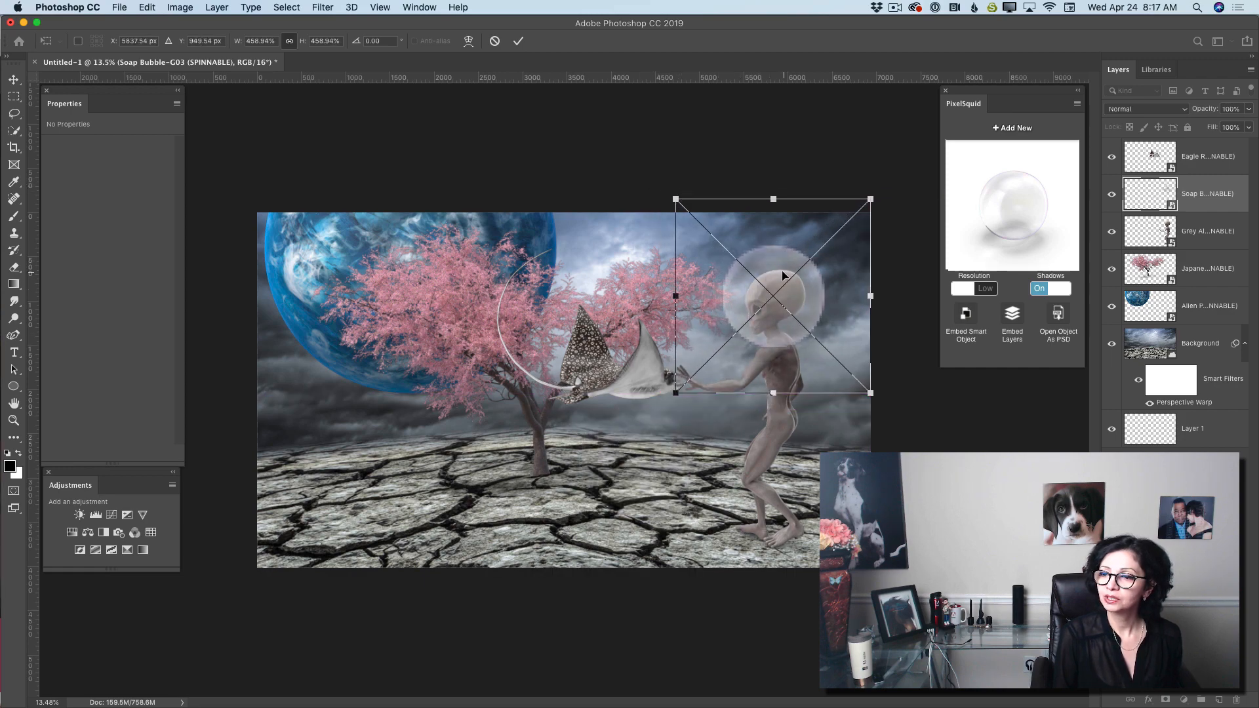
drag(783, 275, 776, 269)
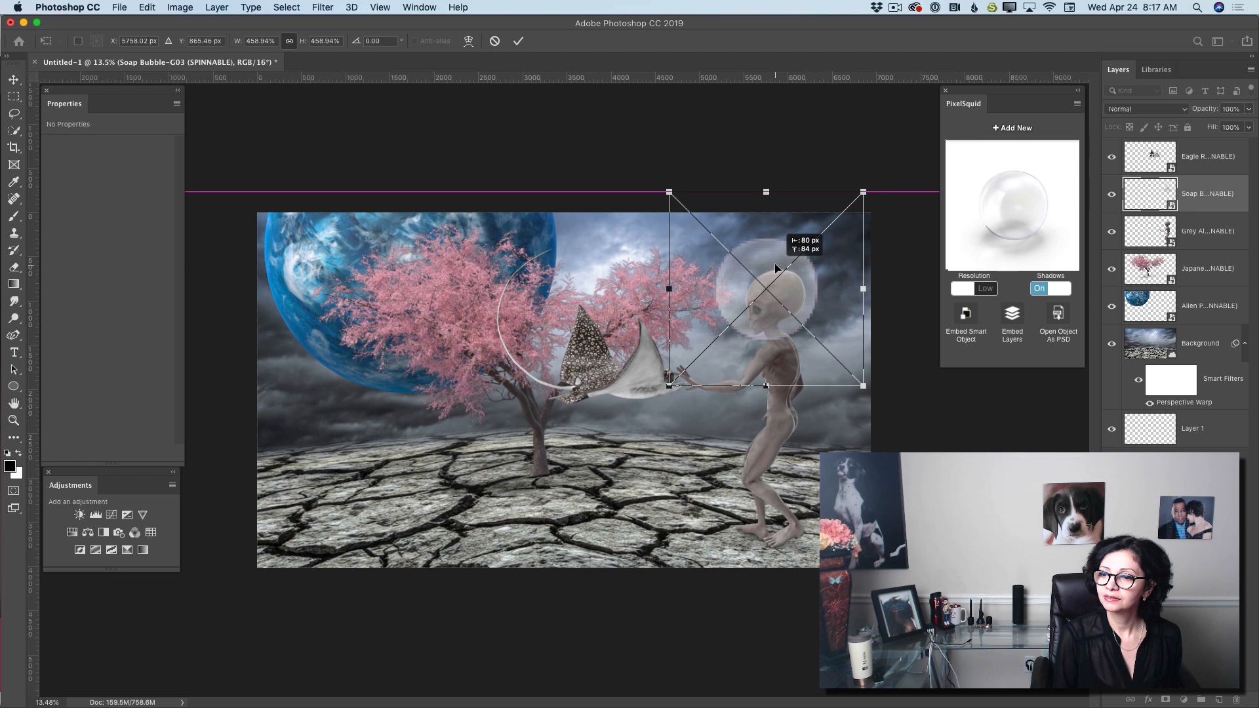
click(523, 41)
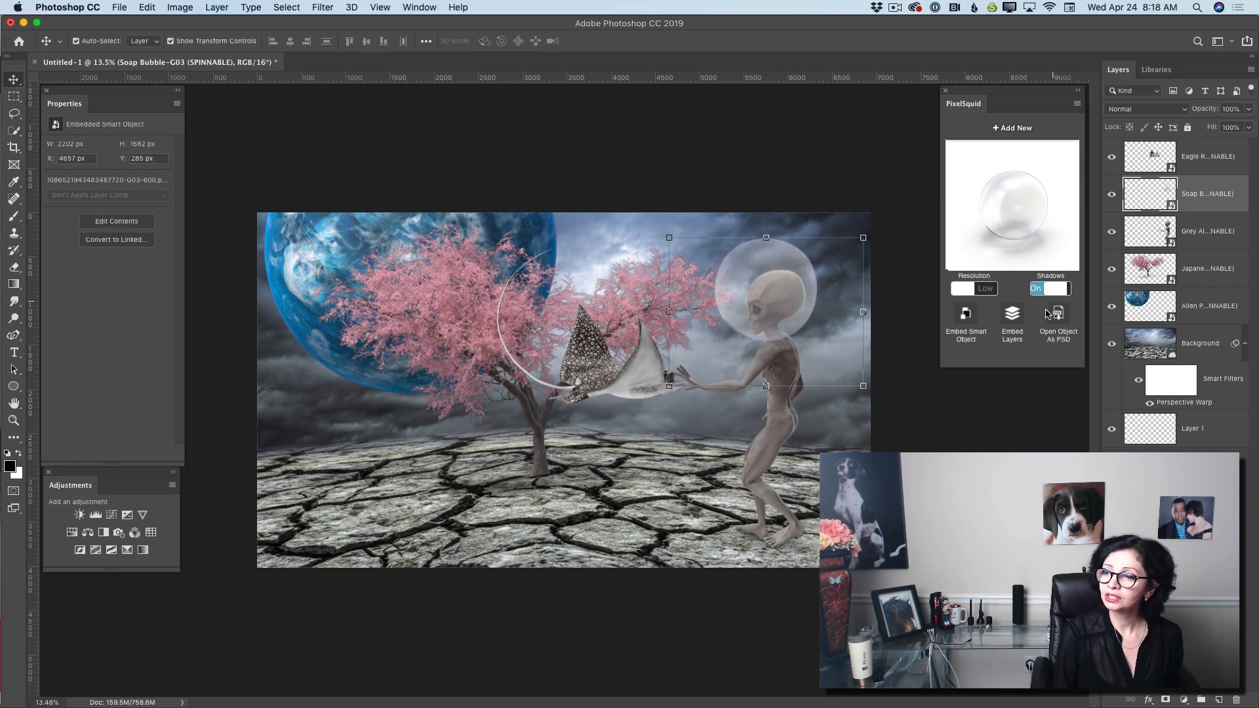
- Turn off the soap bubble's shadow, set its resolution to High, and realign it around the alien's head
click(1050, 288)
click(974, 288)
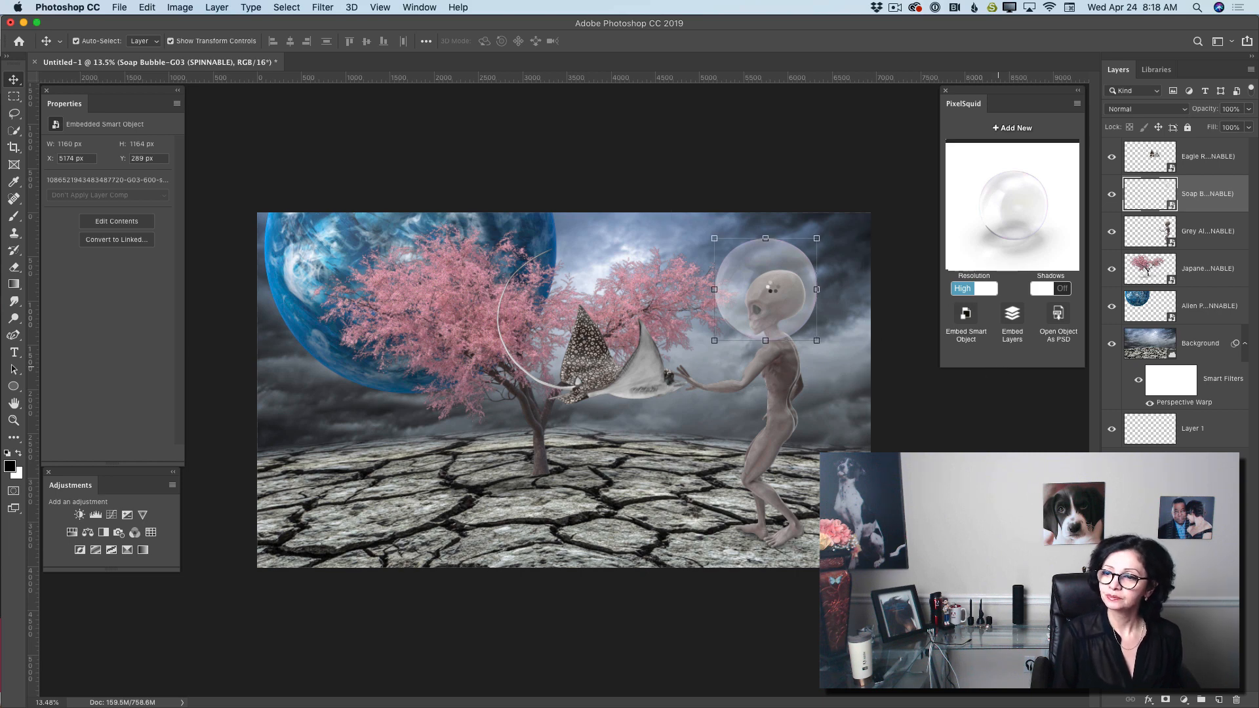
drag(753, 270, 756, 279)
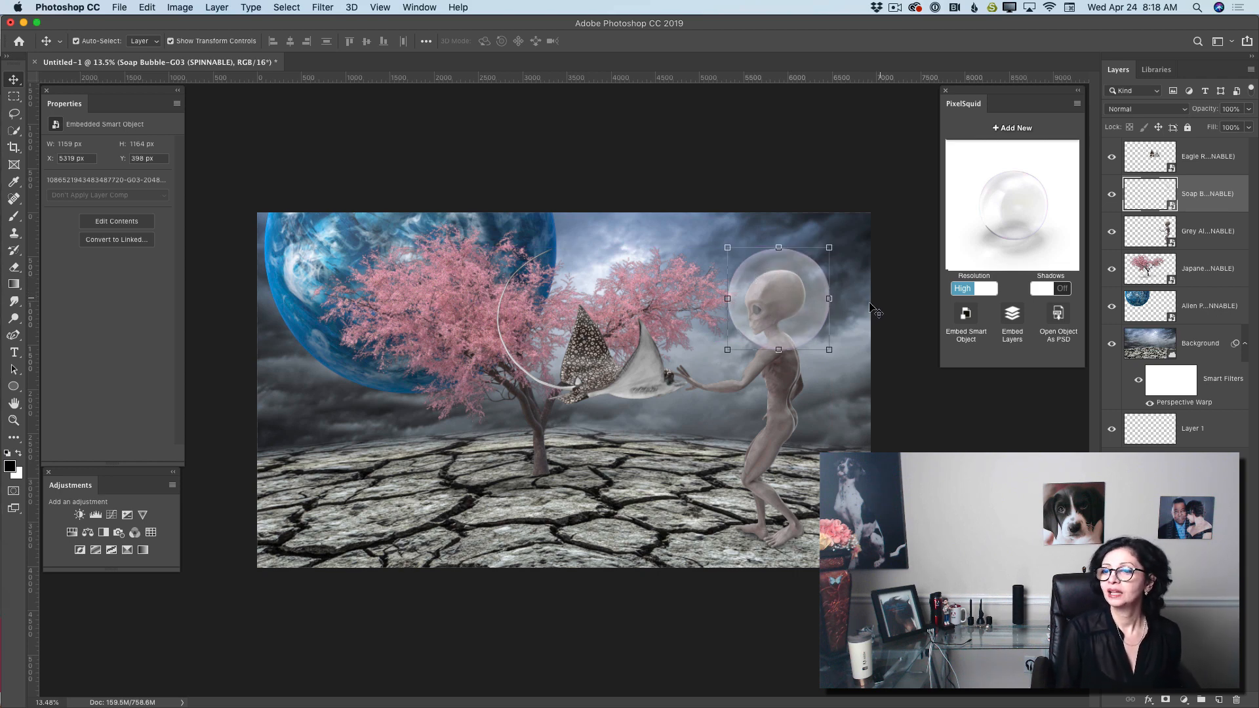
drag(788, 289, 794, 284)
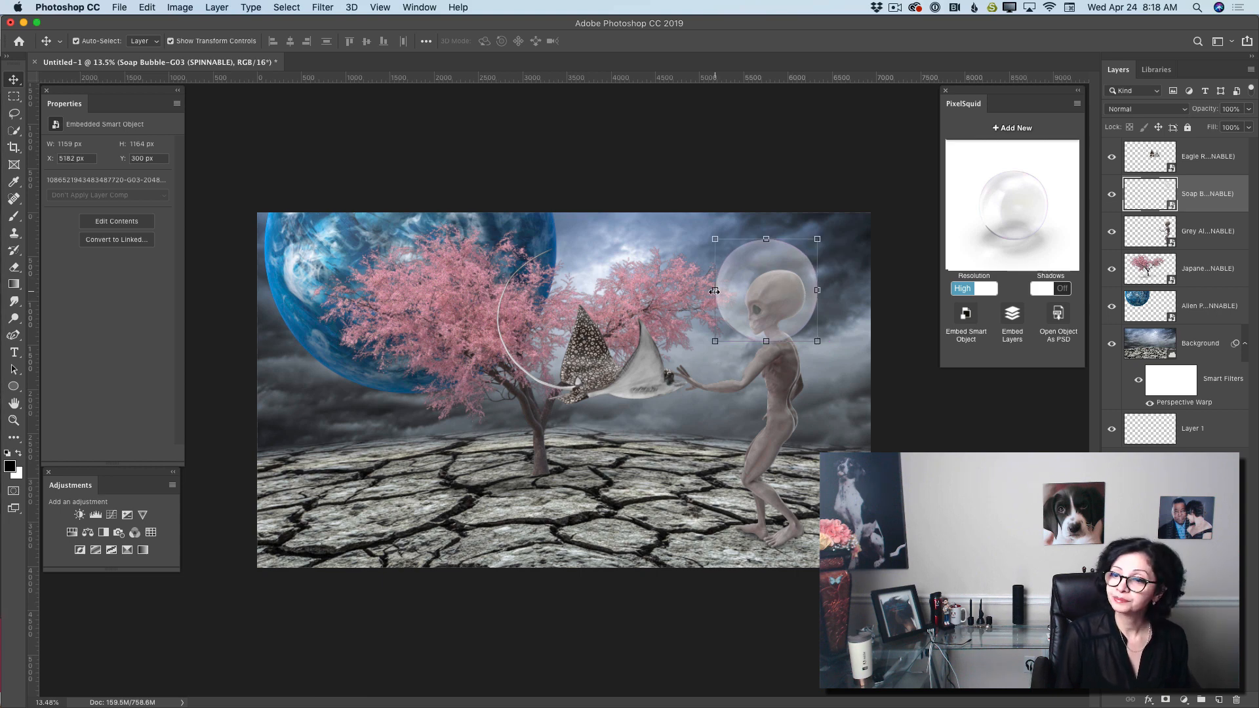
key(super+t)
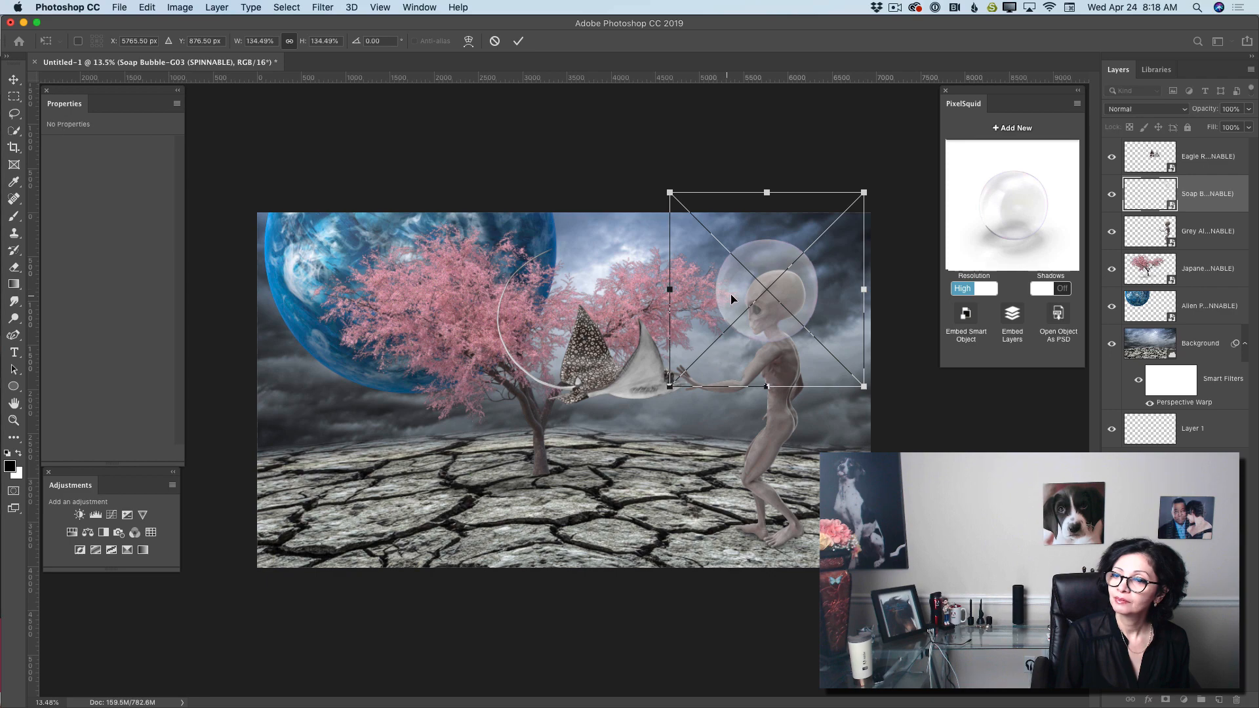
click(518, 42)
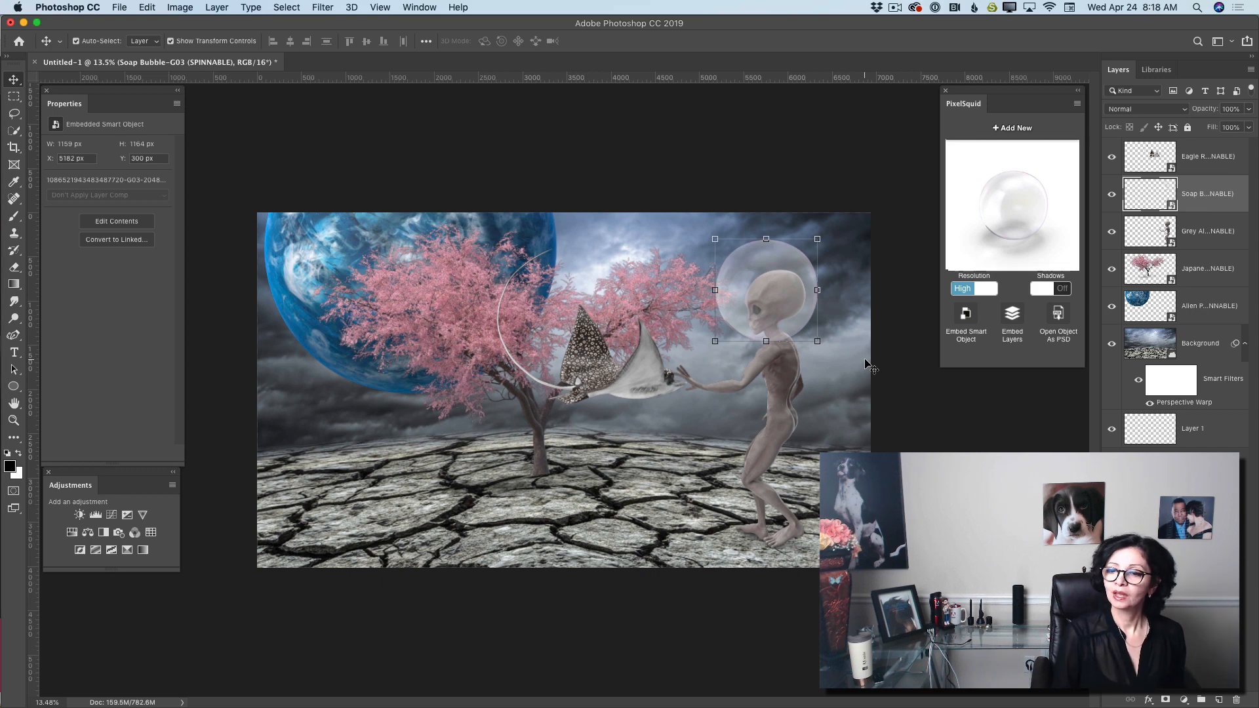
- Add a single Color Lookup adjustment directly above the Background layer, deleting the extra copy
click(1200, 343)
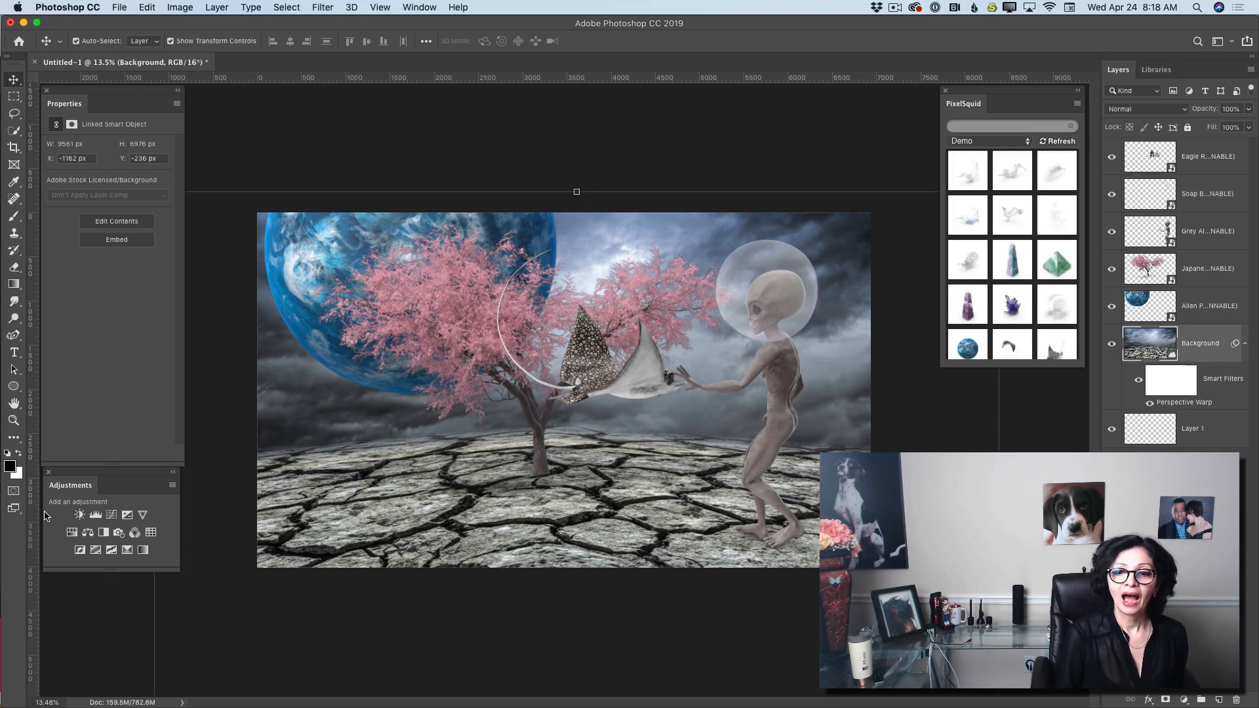
click(151, 535)
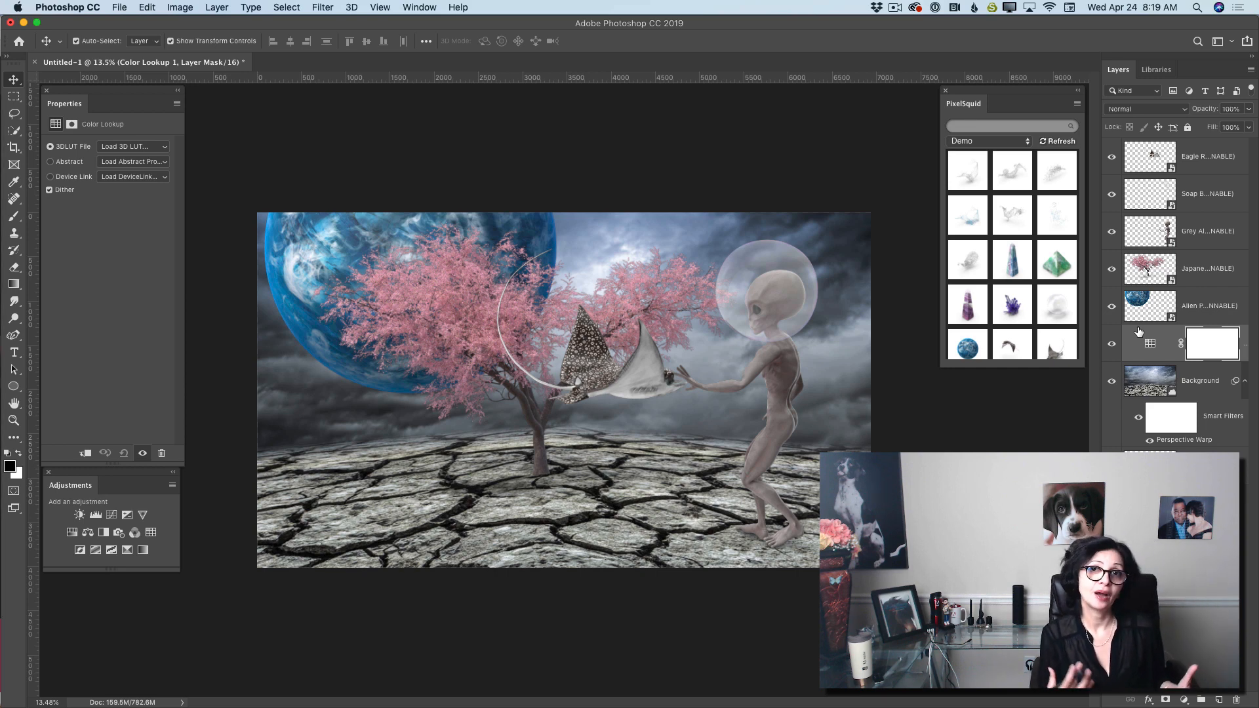
click(151, 533)
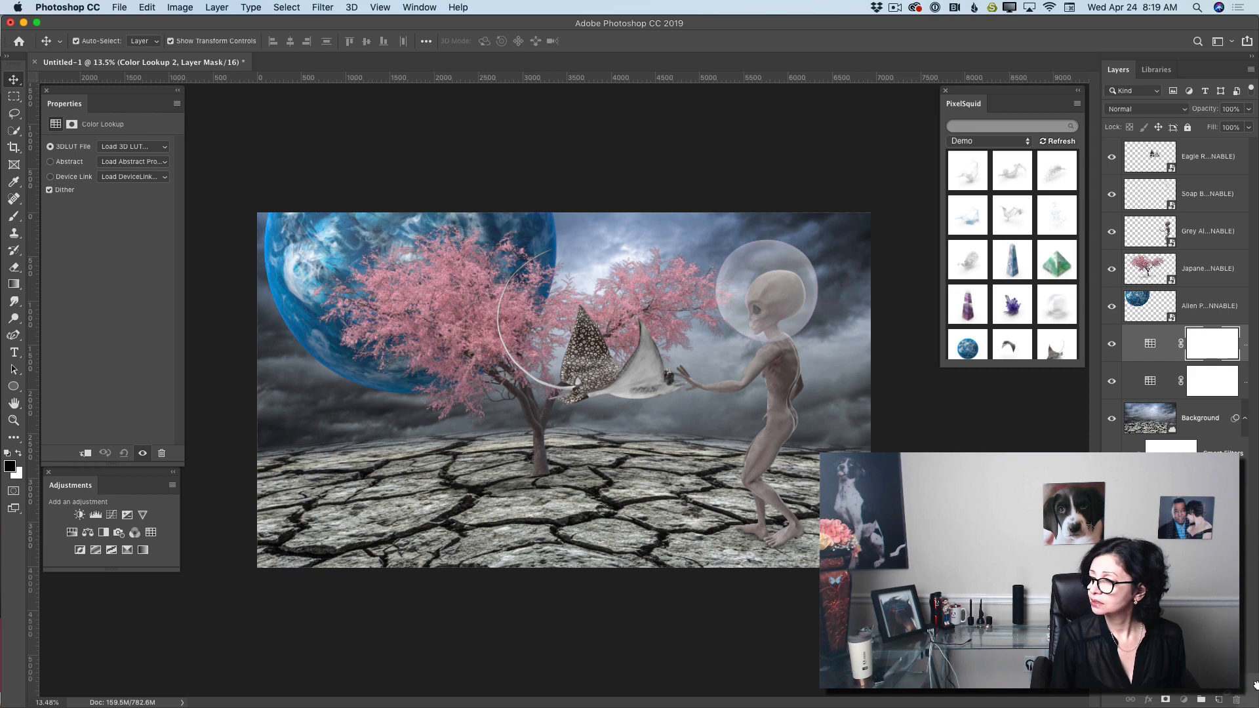
click(1237, 700)
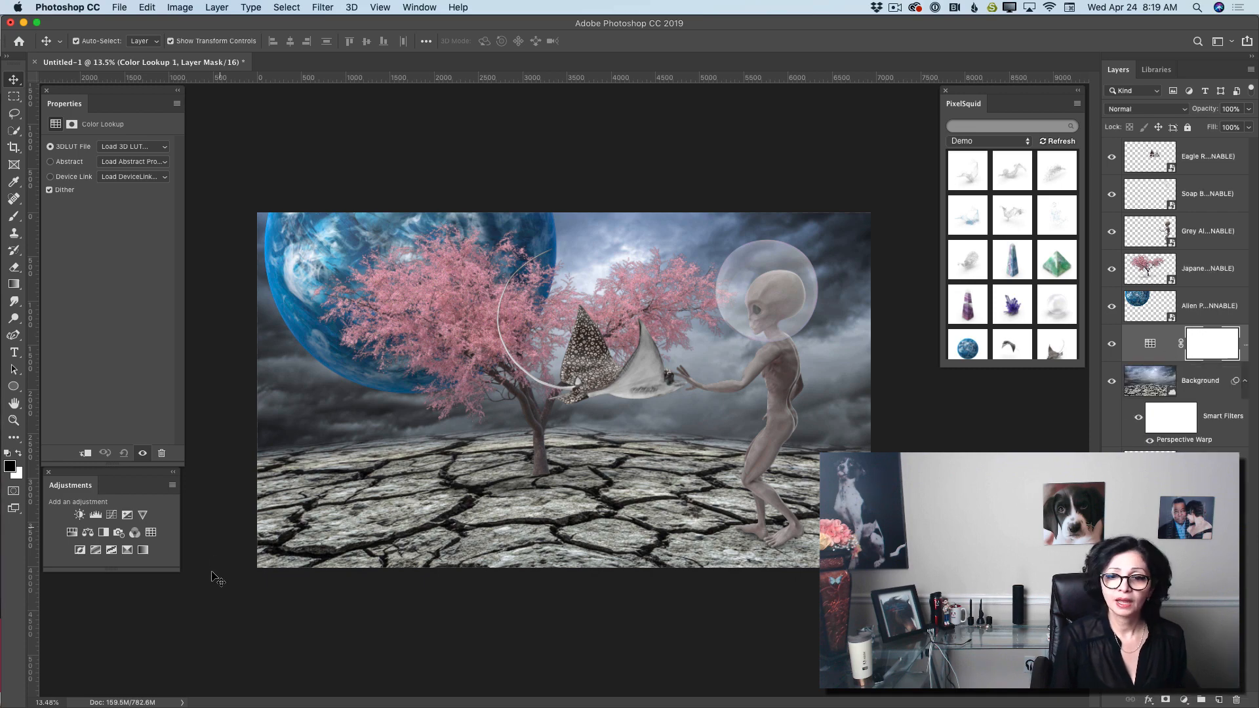
- Set the Color Lookup's 3D LUT to Kodak 5218 Kodak 2395 after trying Moonlight.3DL, and compare the image with and without it
click(109, 153)
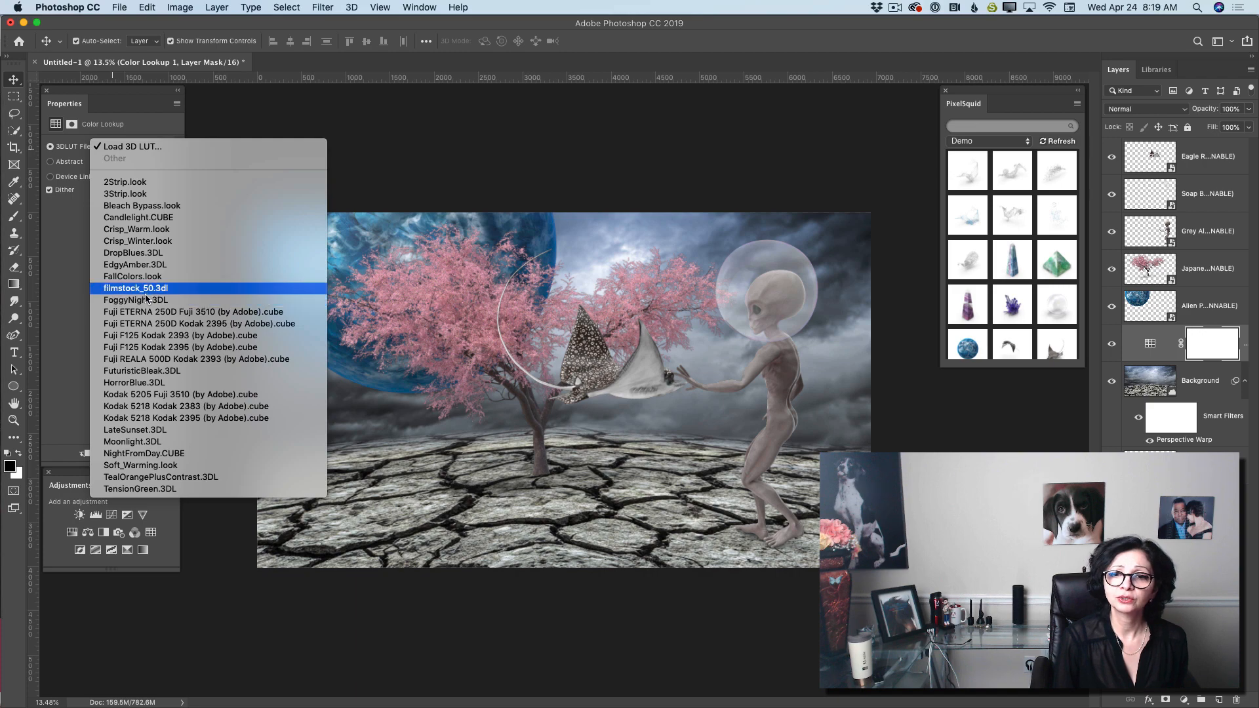
click(142, 444)
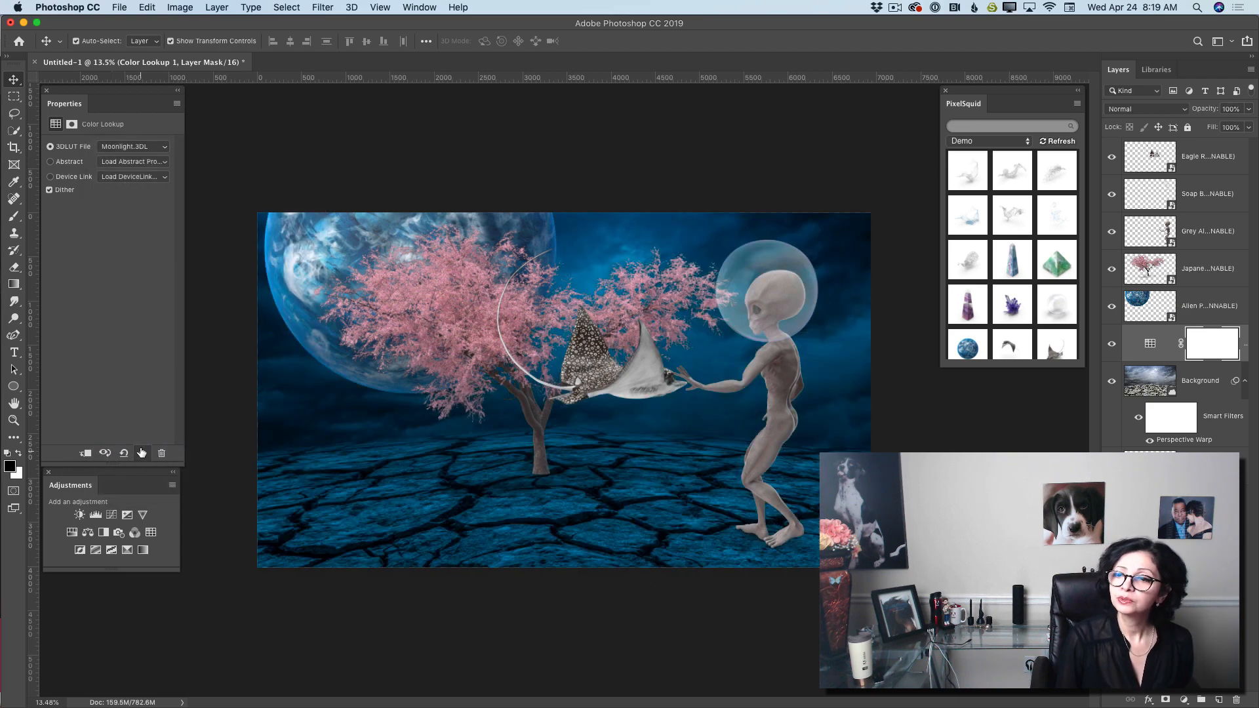
click(128, 150)
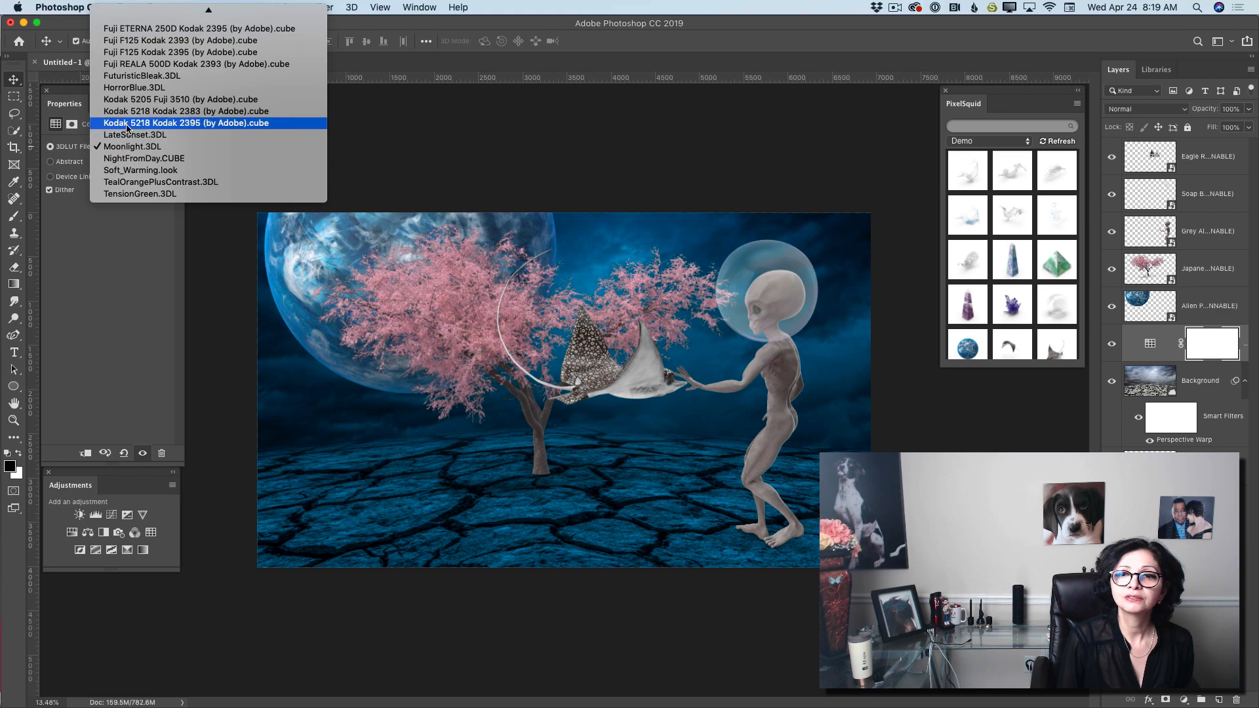
click(131, 123)
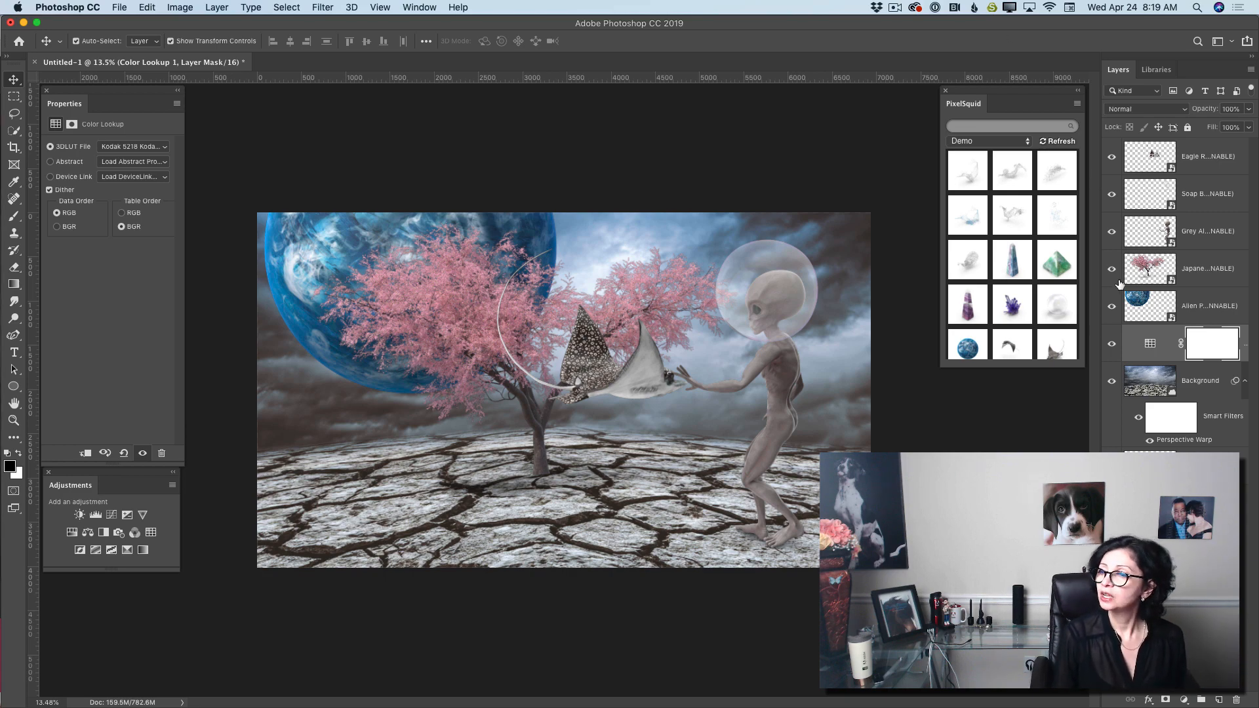
click(1112, 347)
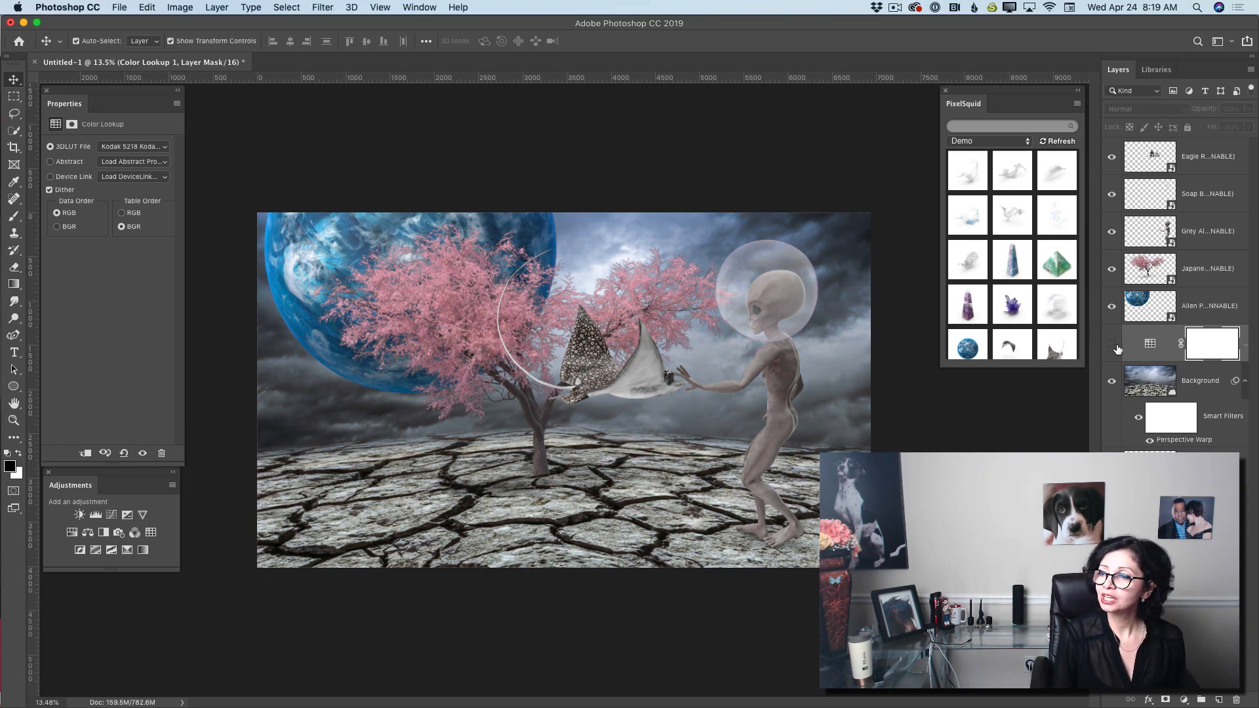
click(1113, 348)
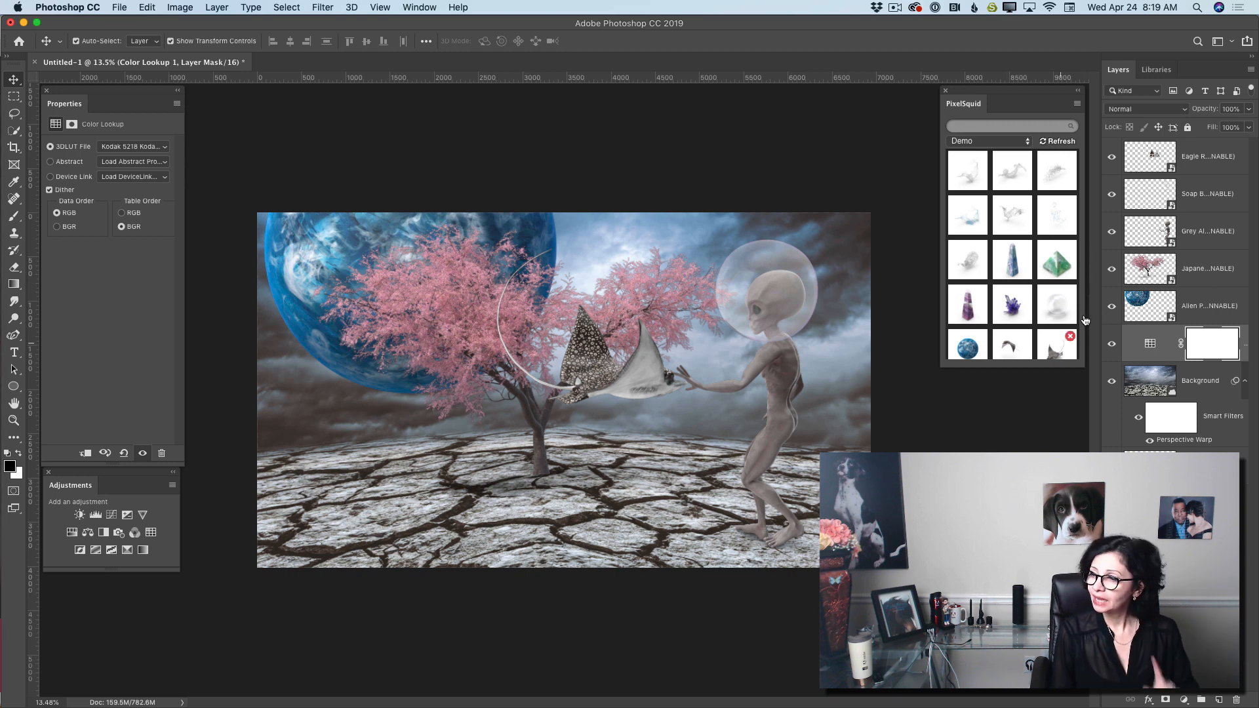
- Move the Alien Planet farther into the sky's upper-left corner, to about X -405 px and Y -1424 px
click(1199, 308)
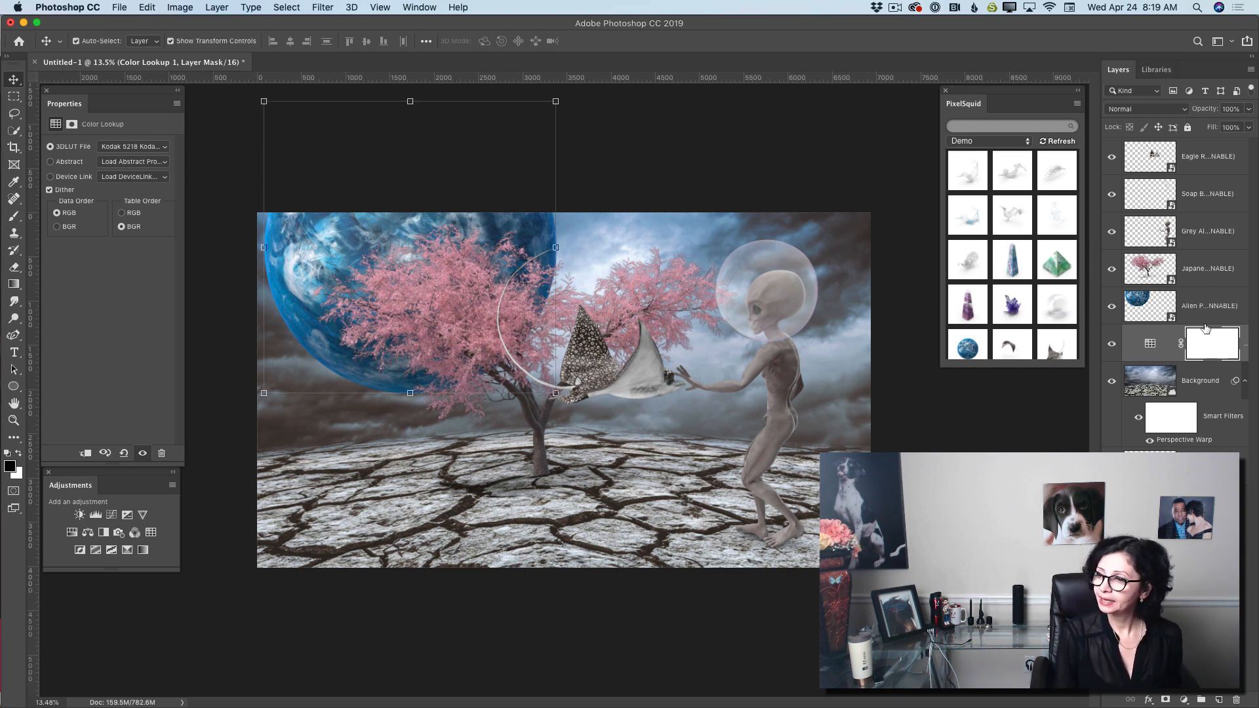
drag(337, 245, 296, 261)
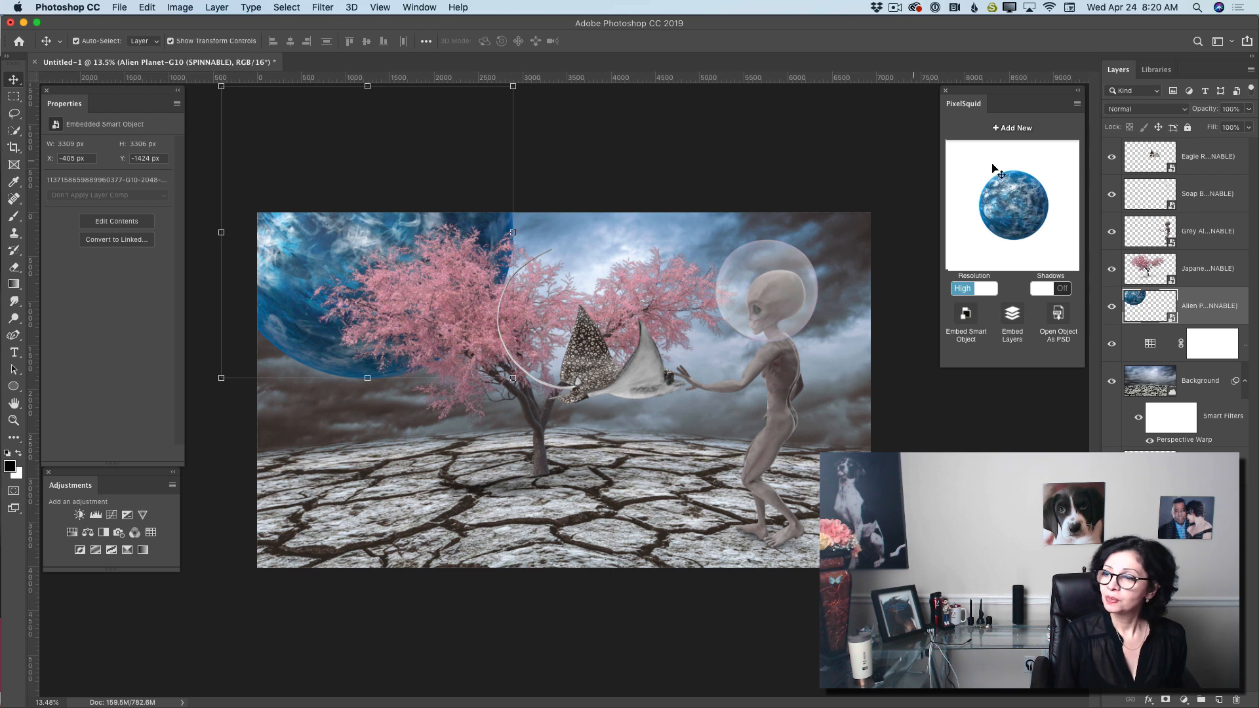
- Add a Curves adjustment clipped to the Japanese Cherry Tree layer and darken its shadows, mapping input 92 to output 52
click(1188, 267)
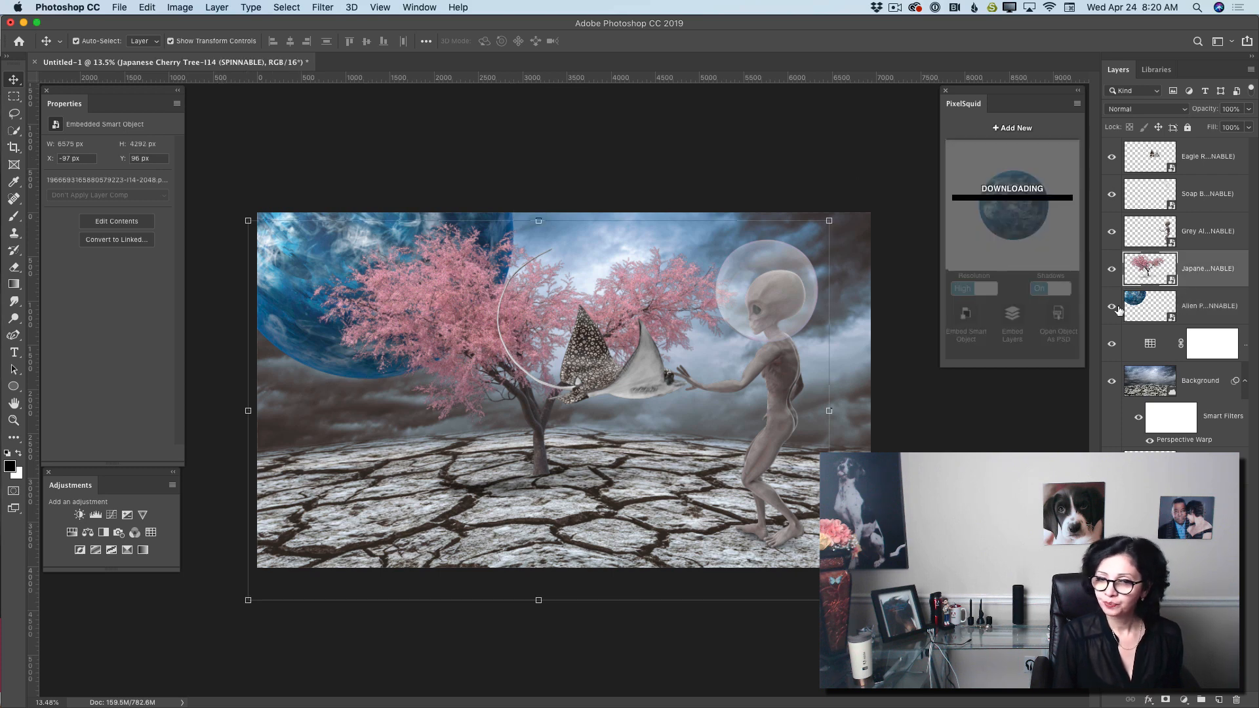
click(113, 515)
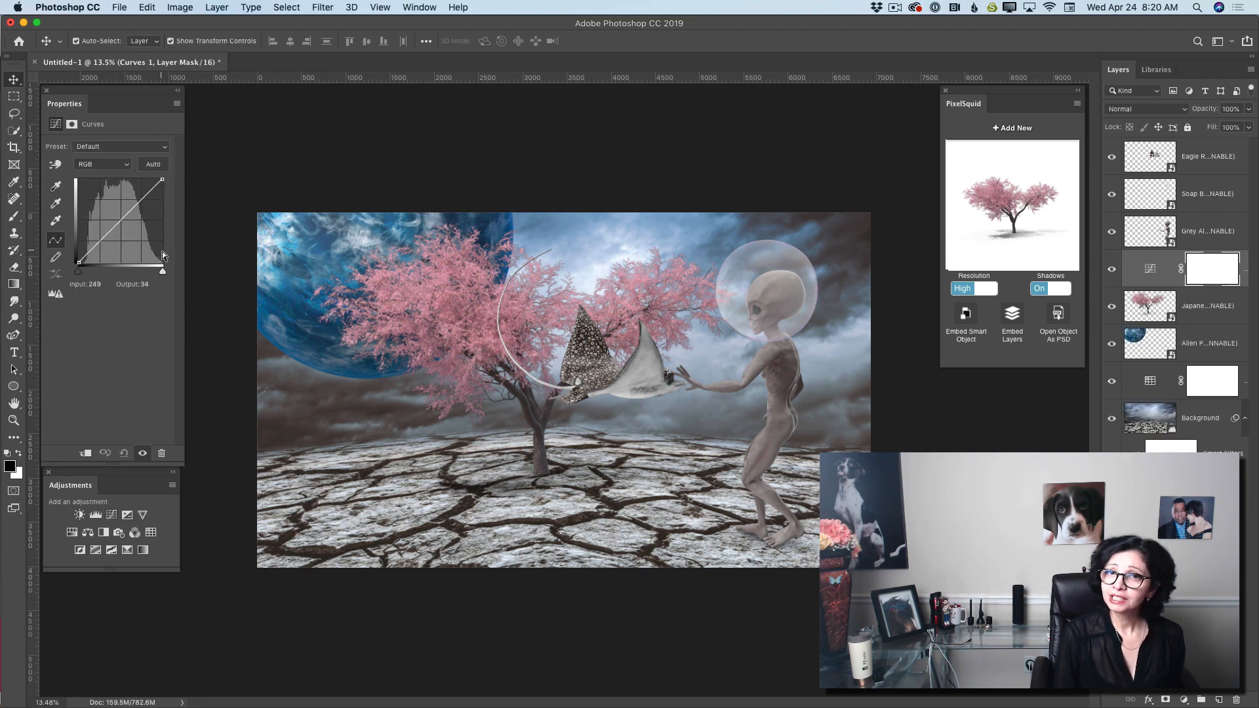
click(86, 454)
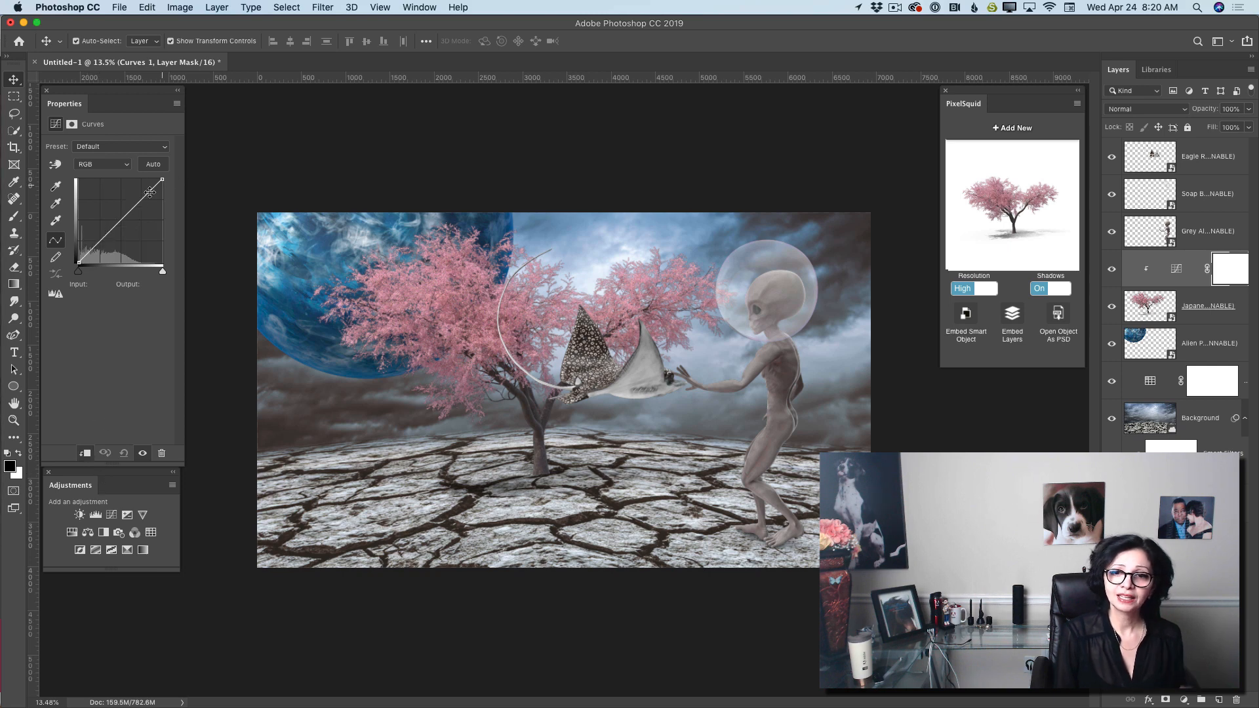
drag(140, 201, 149, 198)
drag(105, 245, 109, 246)
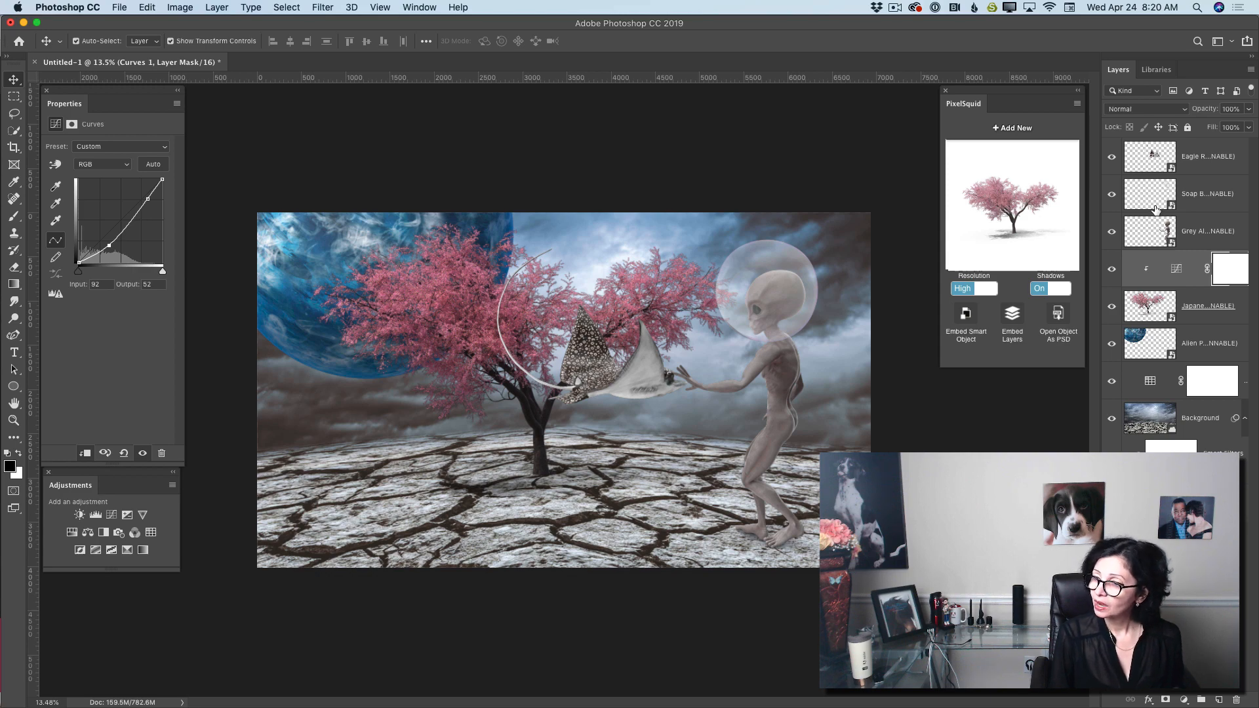
- Copy the whole canvas area of the Japanese Cherry Tree layer to the clipboard, and clear the selection
click(1141, 312)
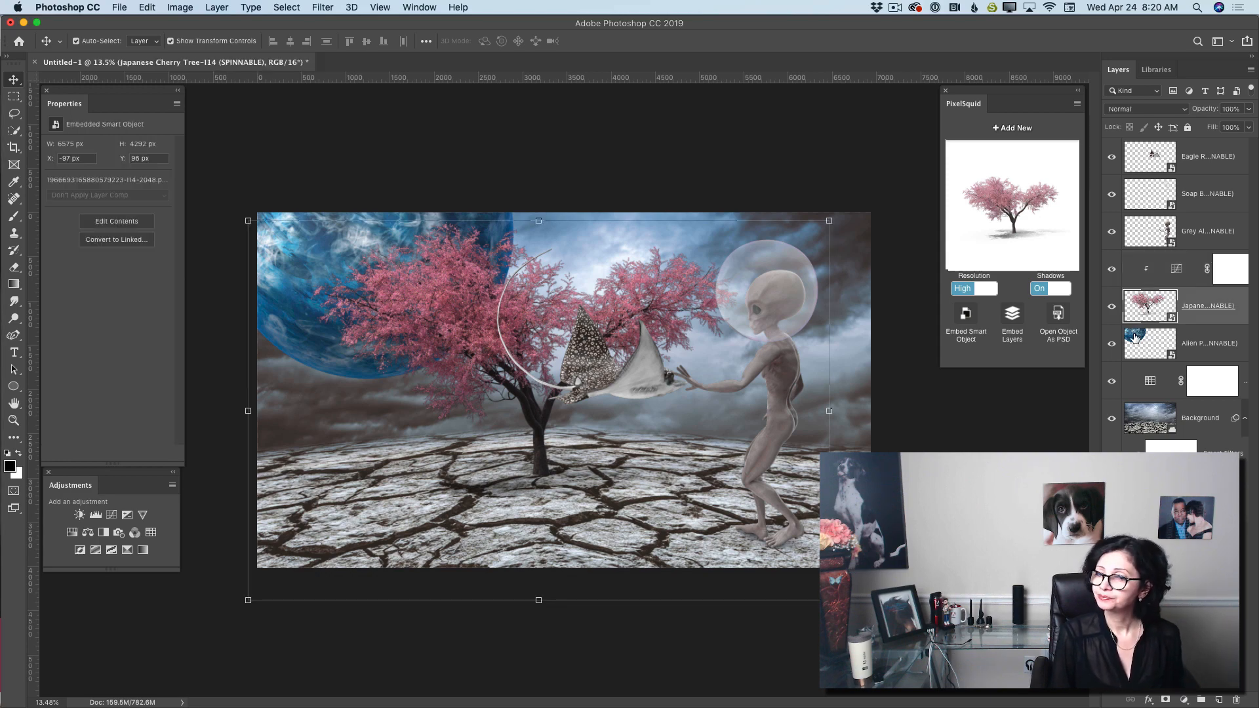
click(286, 7)
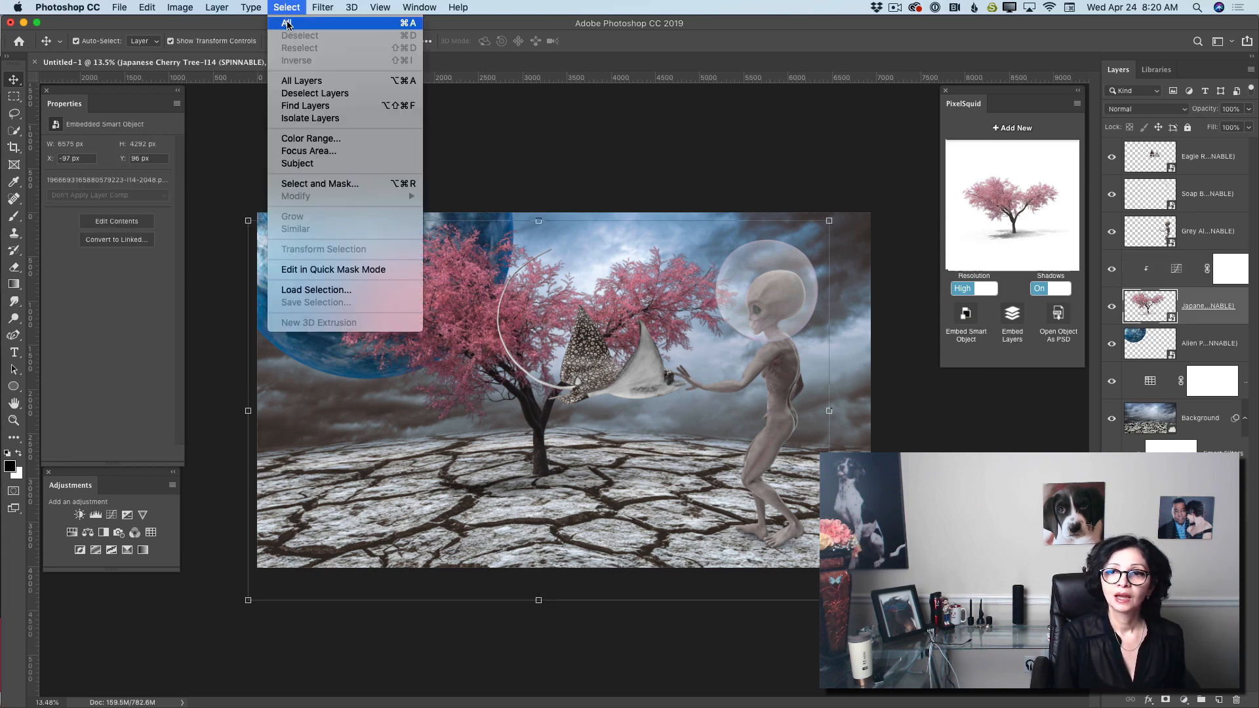
click(287, 24)
click(146, 7)
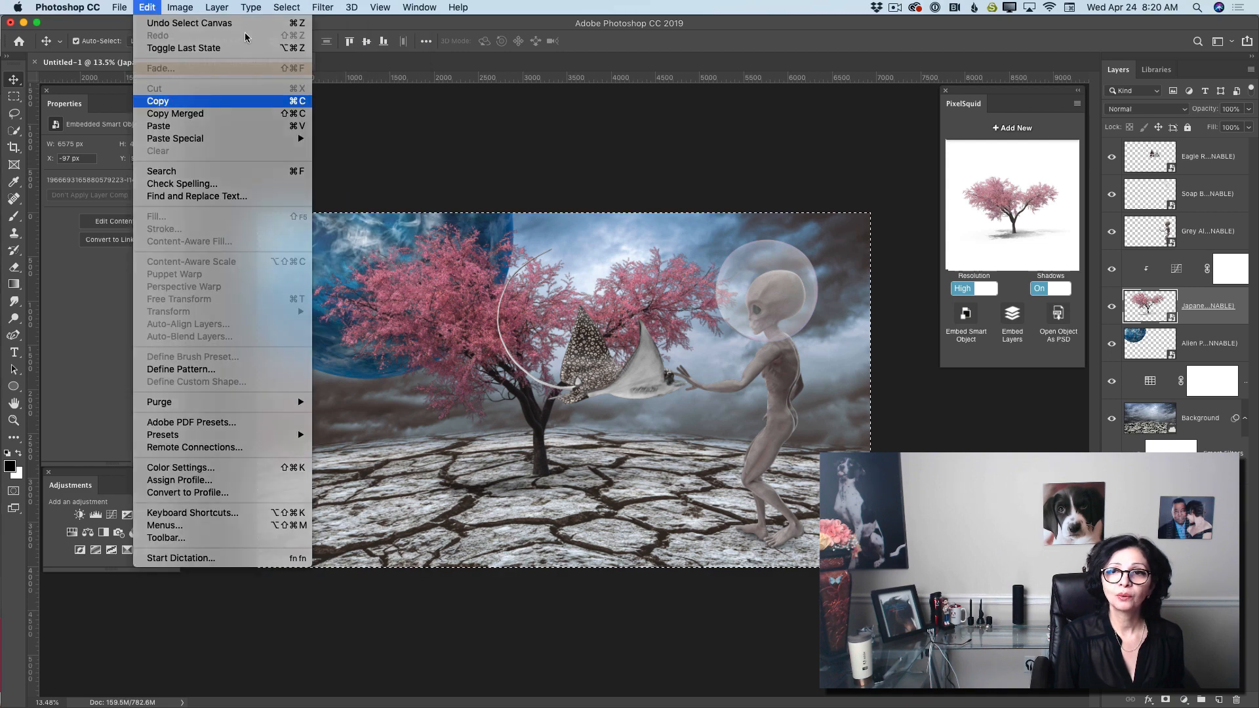
key(super+c)
click(287, 7)
click(287, 36)
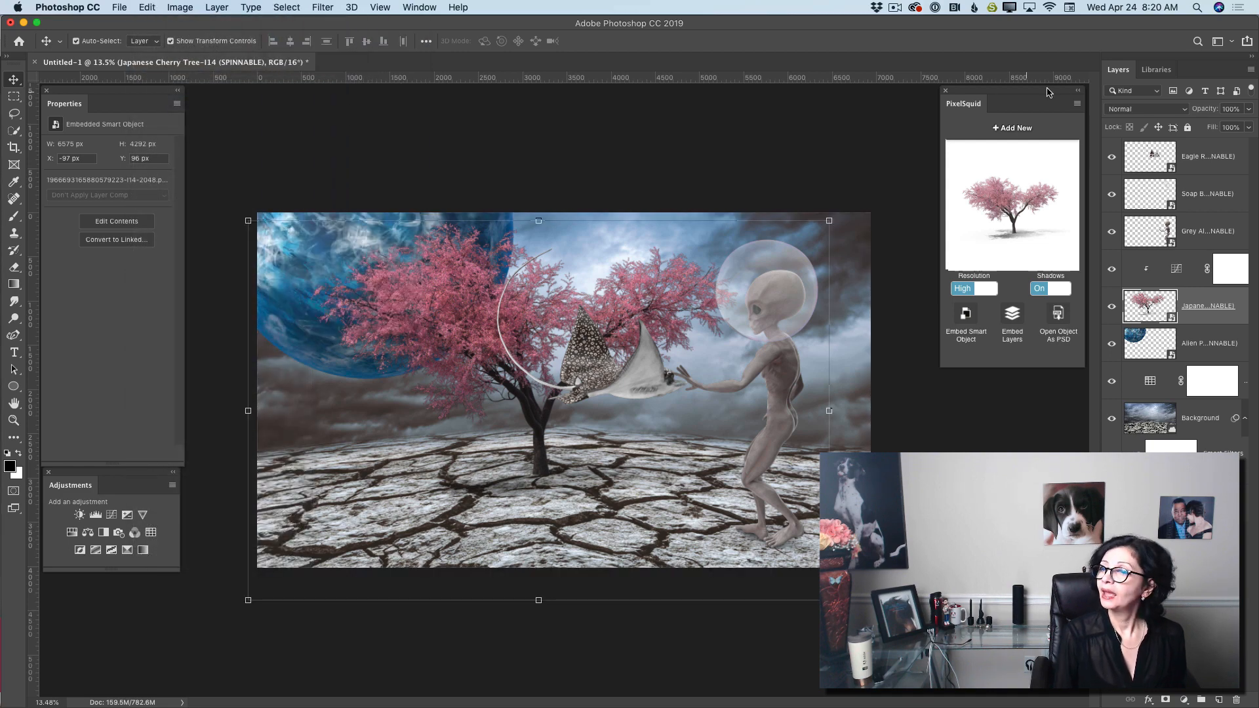
- Load the Soap Bubble layer's outline as a selection and paste the copied tree into it as a masked layer
click(1156, 205)
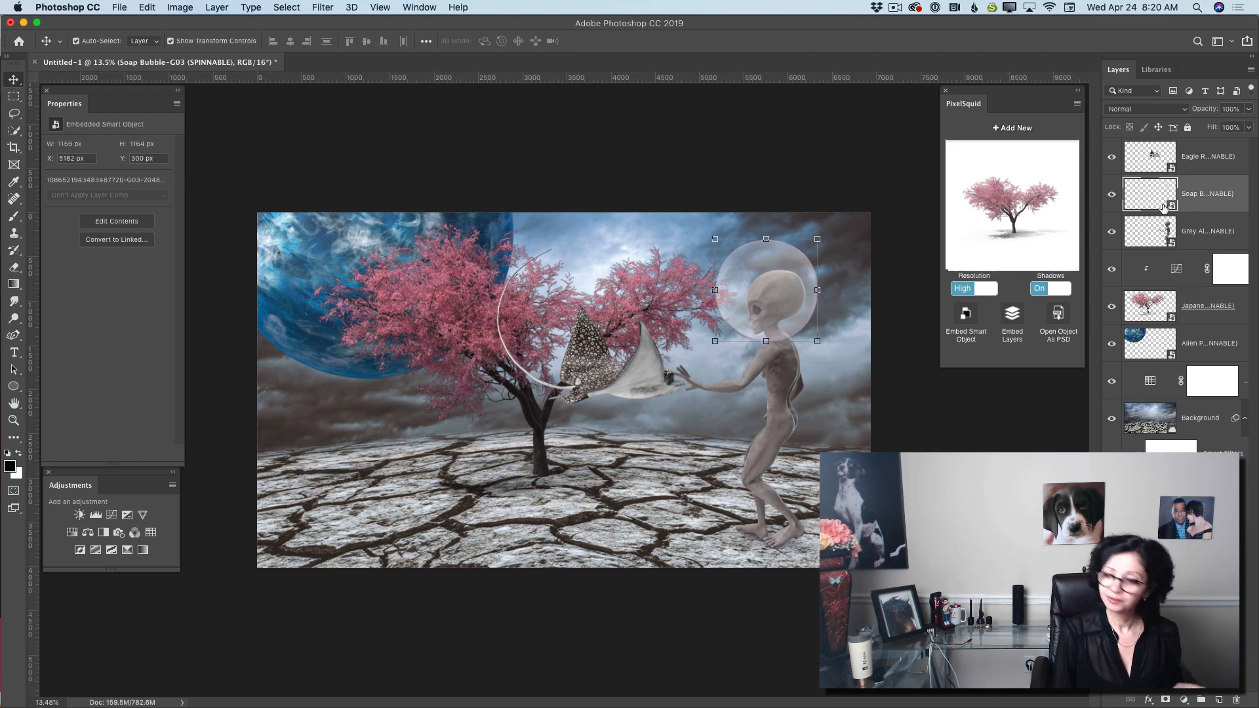
super+click(1171, 204)
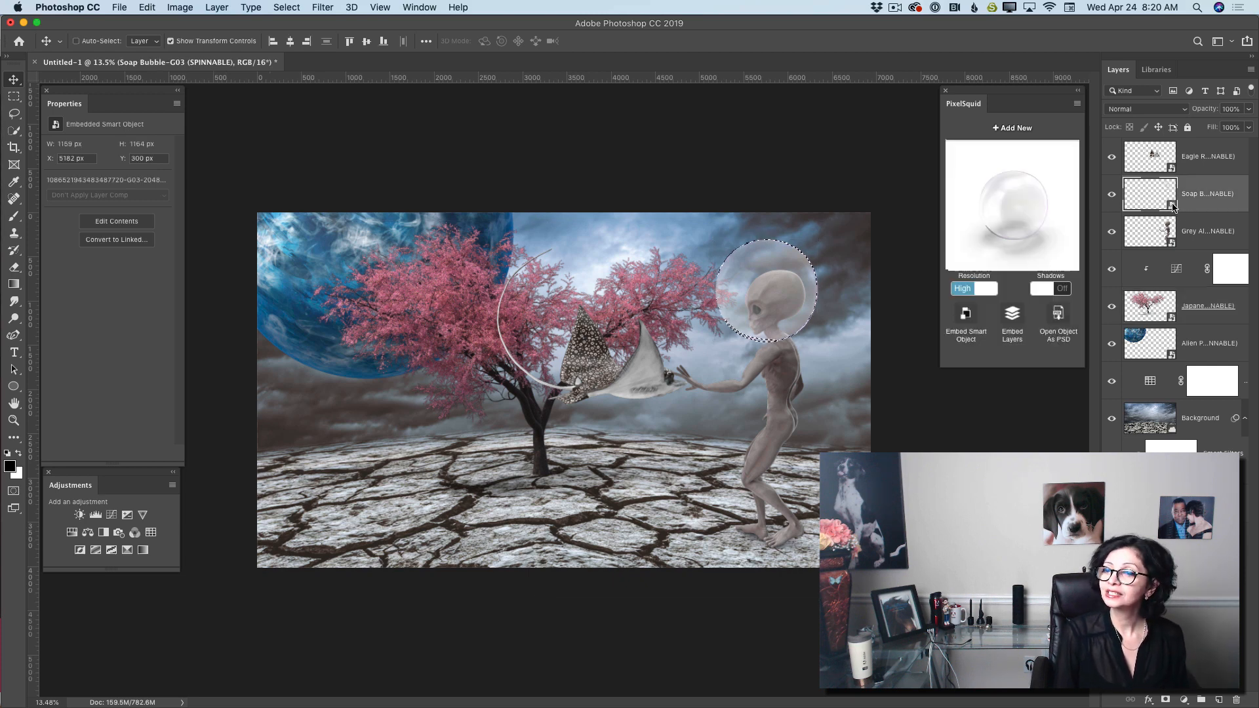
click(147, 8)
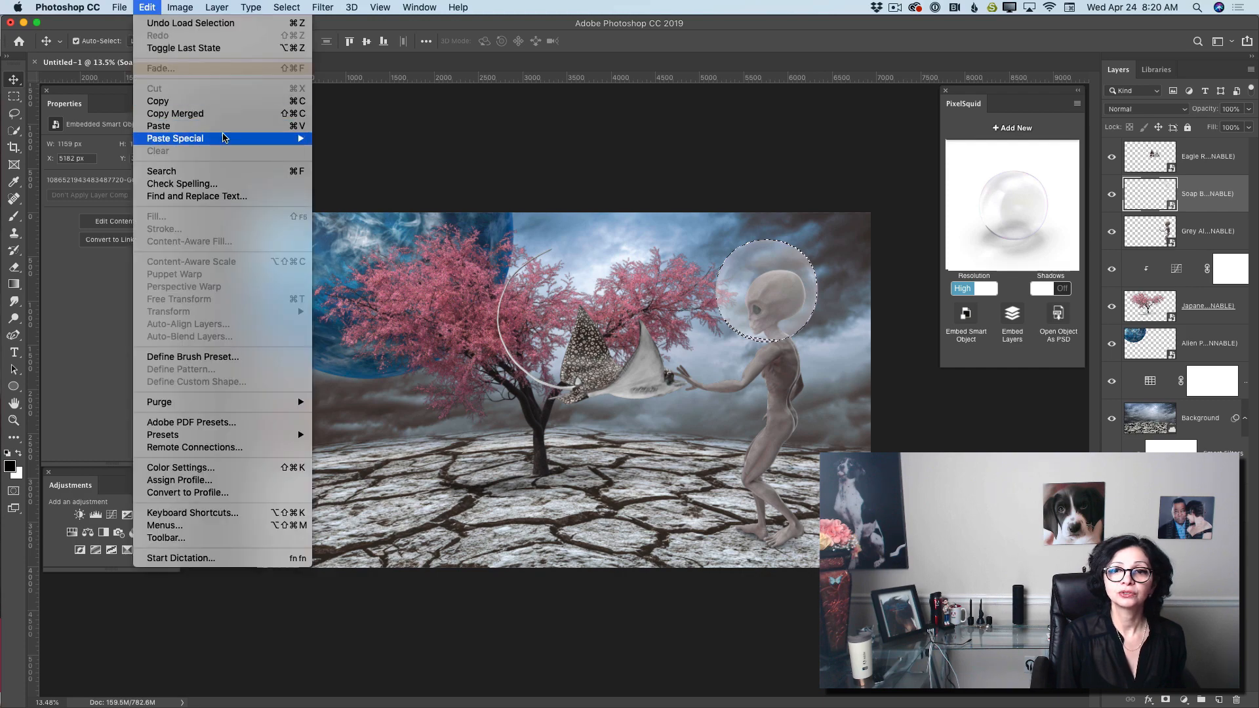
mouse_move(227, 142)
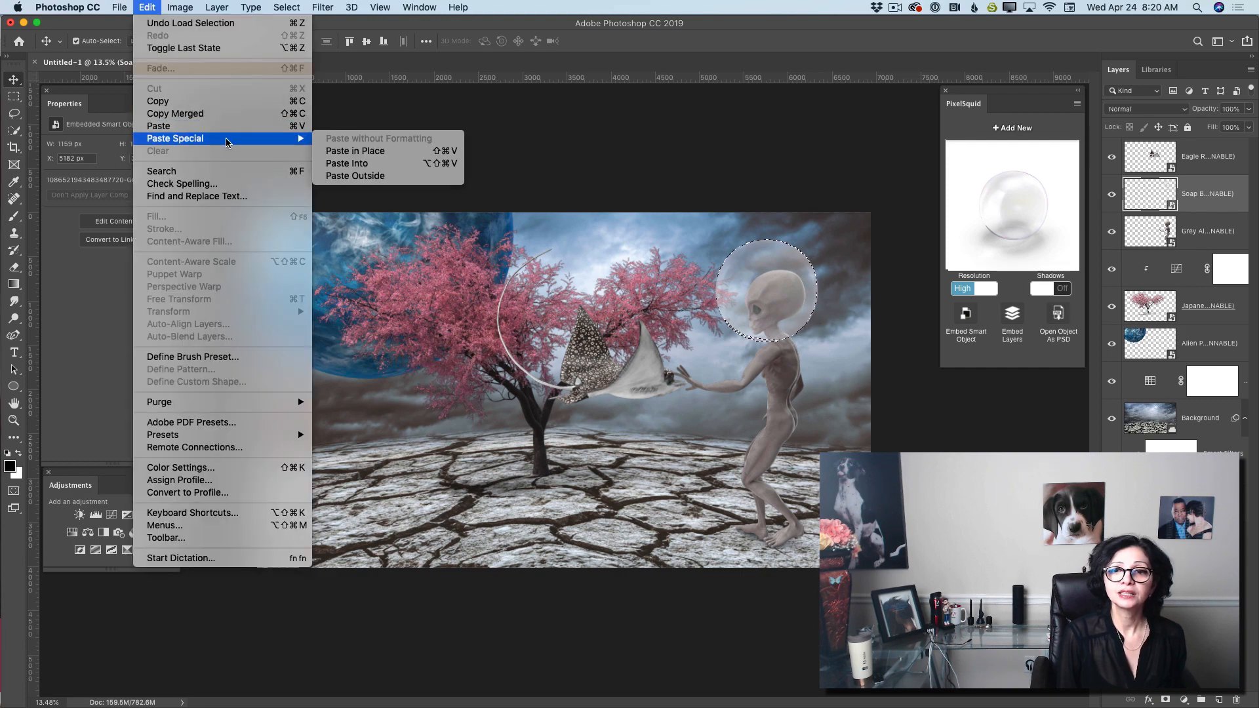
click(339, 164)
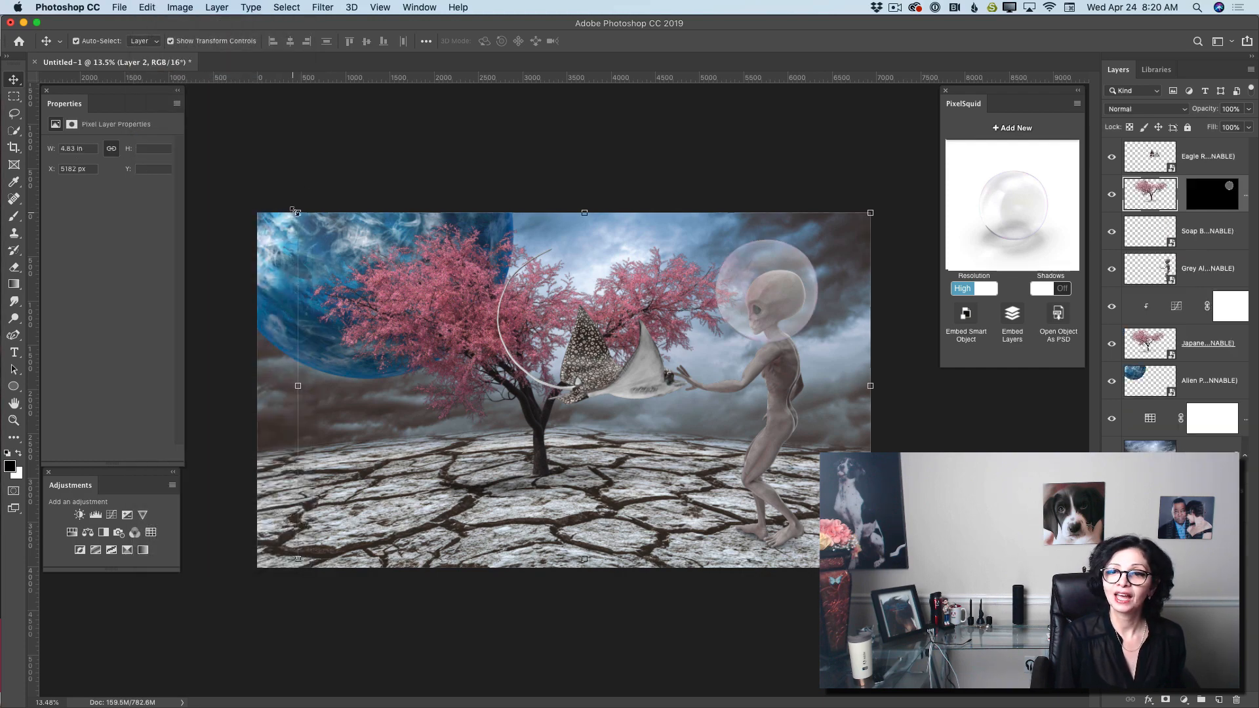
- Scale down the pasted tree and reposition it inside the bubble as a reflection, with its blend mode set to Screen
click(297, 213)
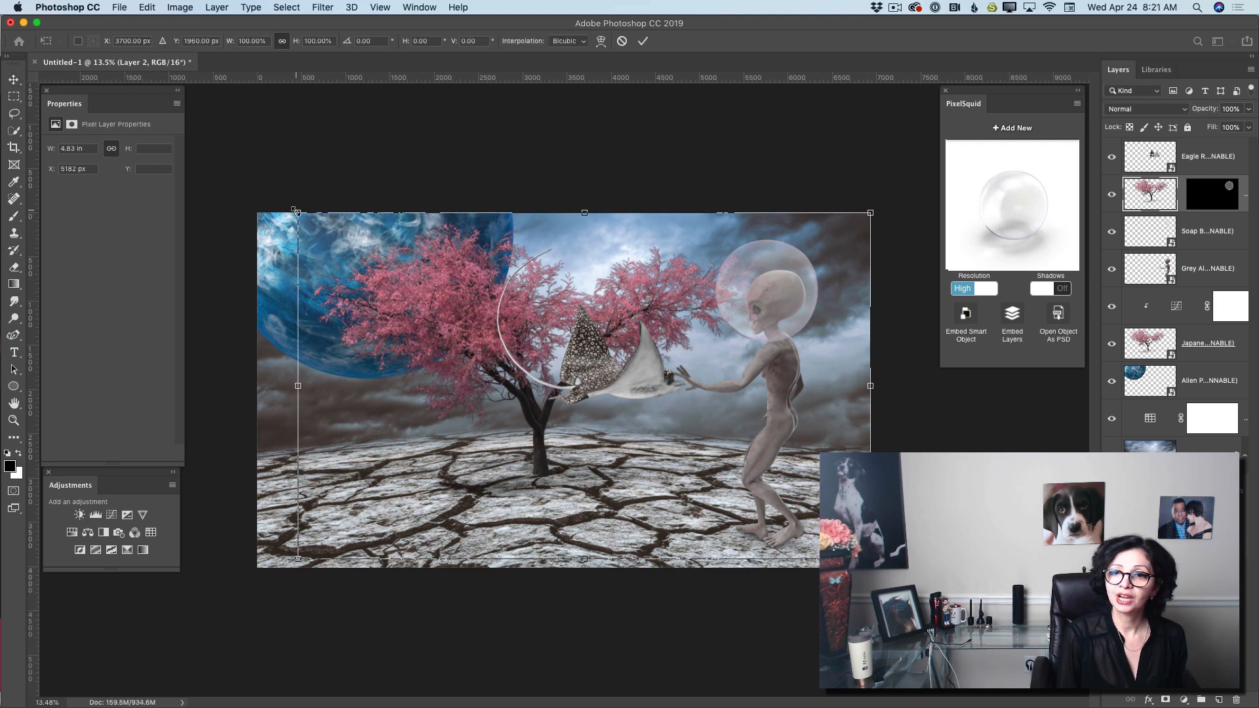
drag(297, 213, 473, 319)
drag(682, 364, 663, 252)
click(643, 40)
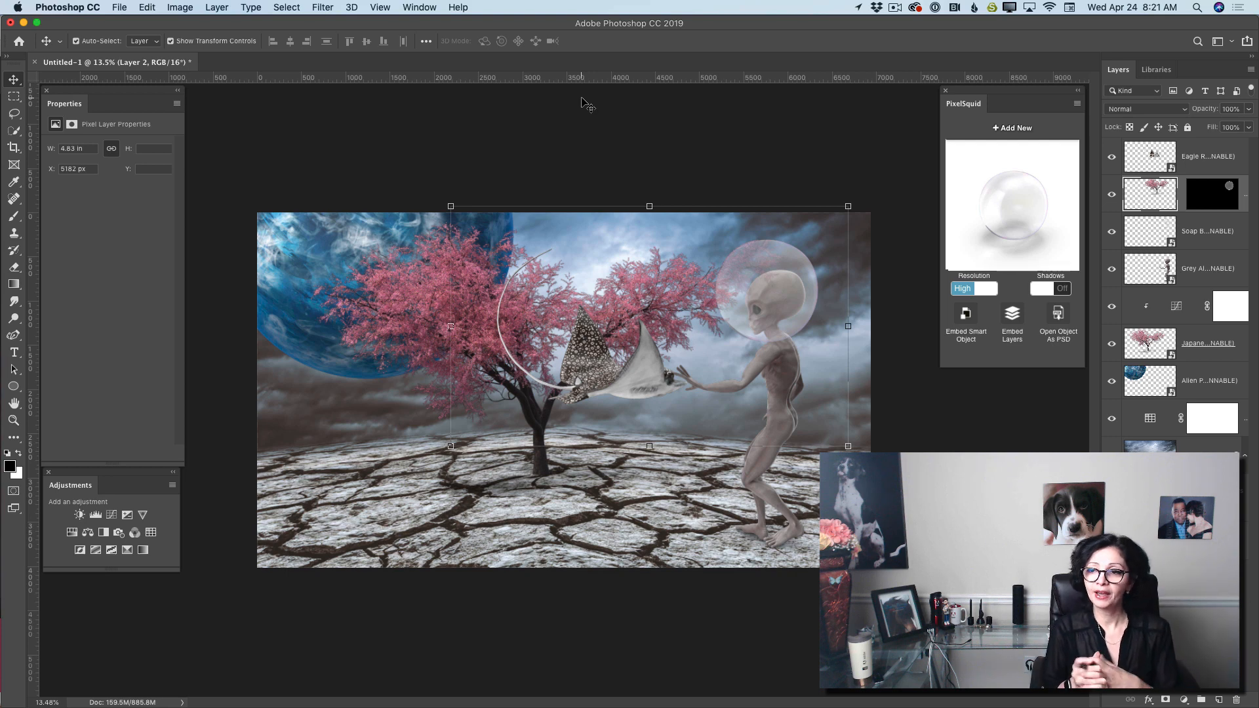
click(1138, 113)
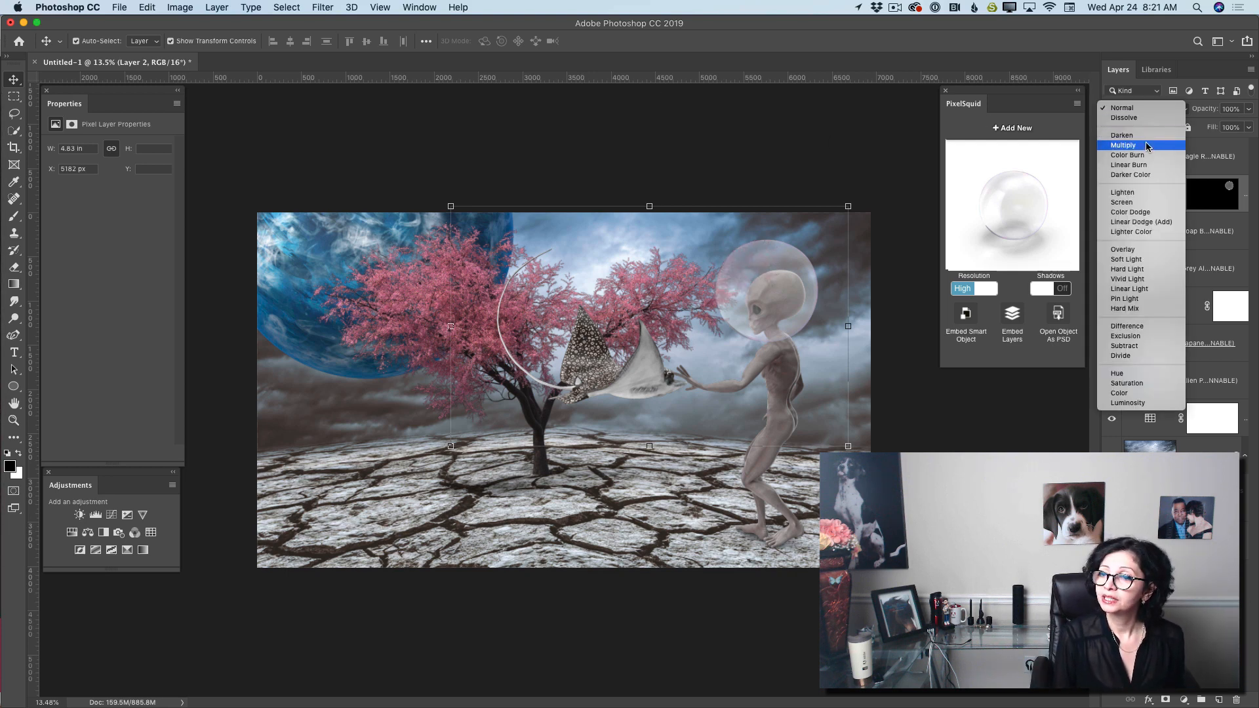
click(1139, 204)
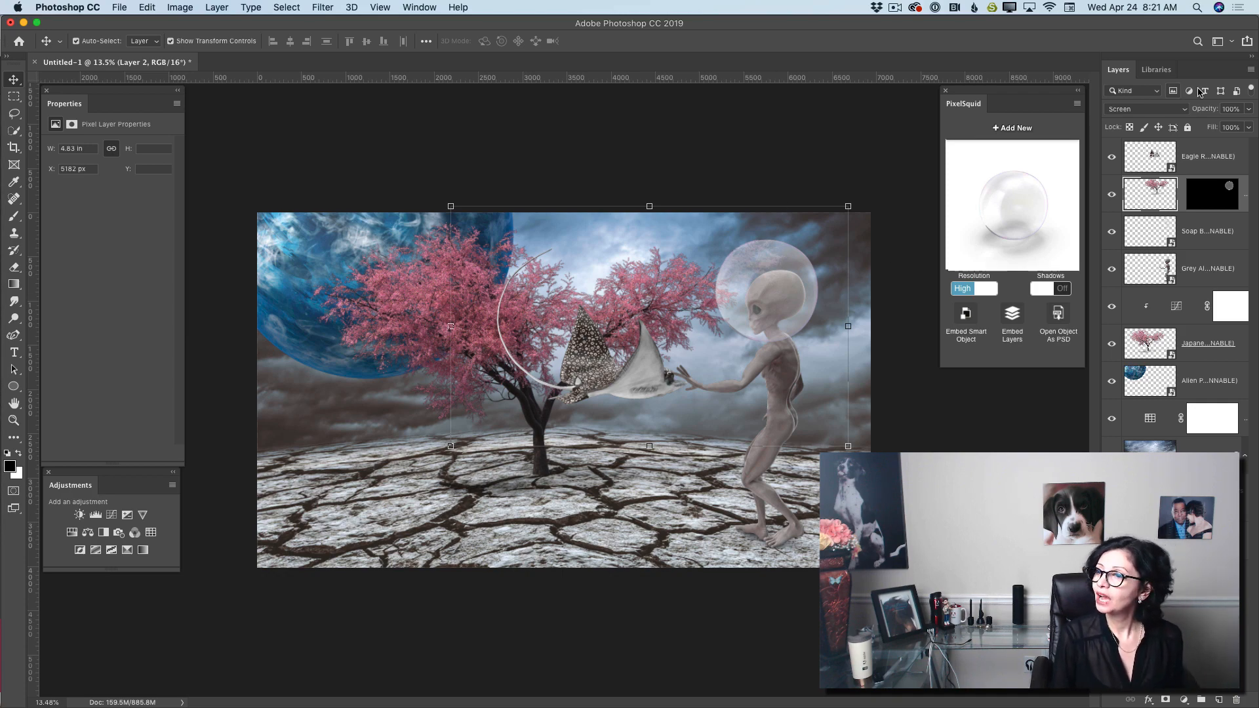
- Merge all visible layers into one and duplicate the merged layer
click(1251, 69)
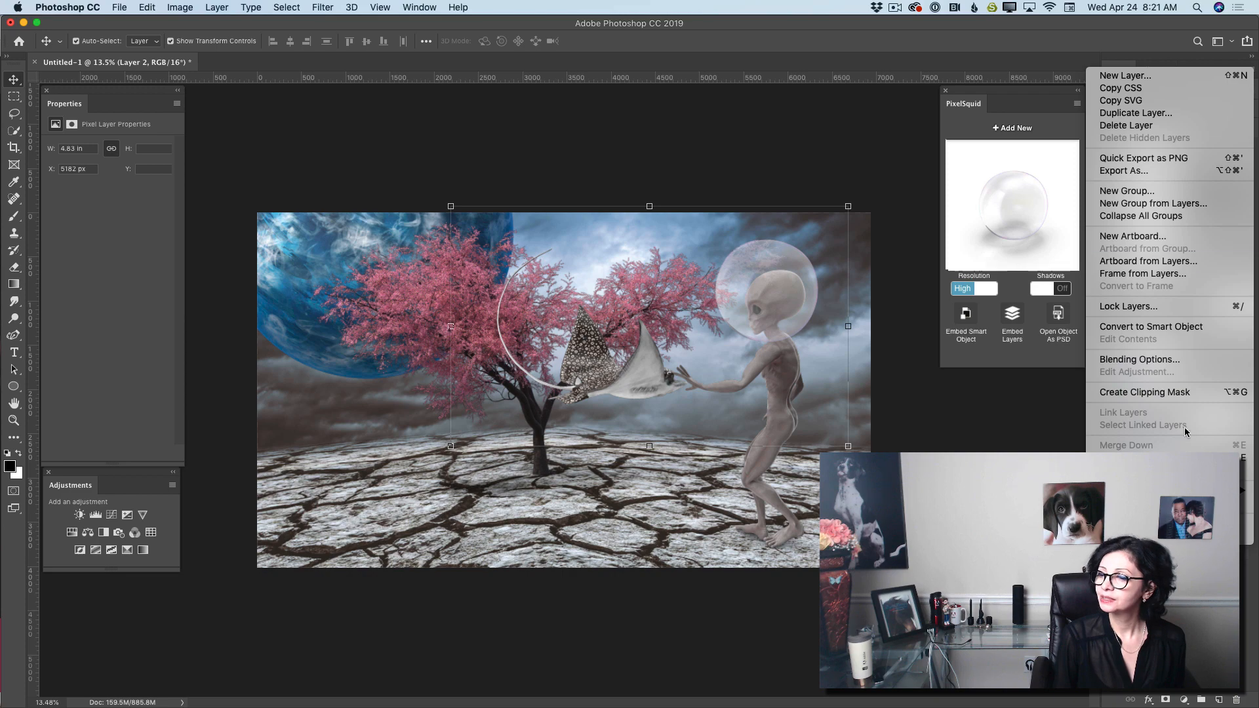
click(1161, 457)
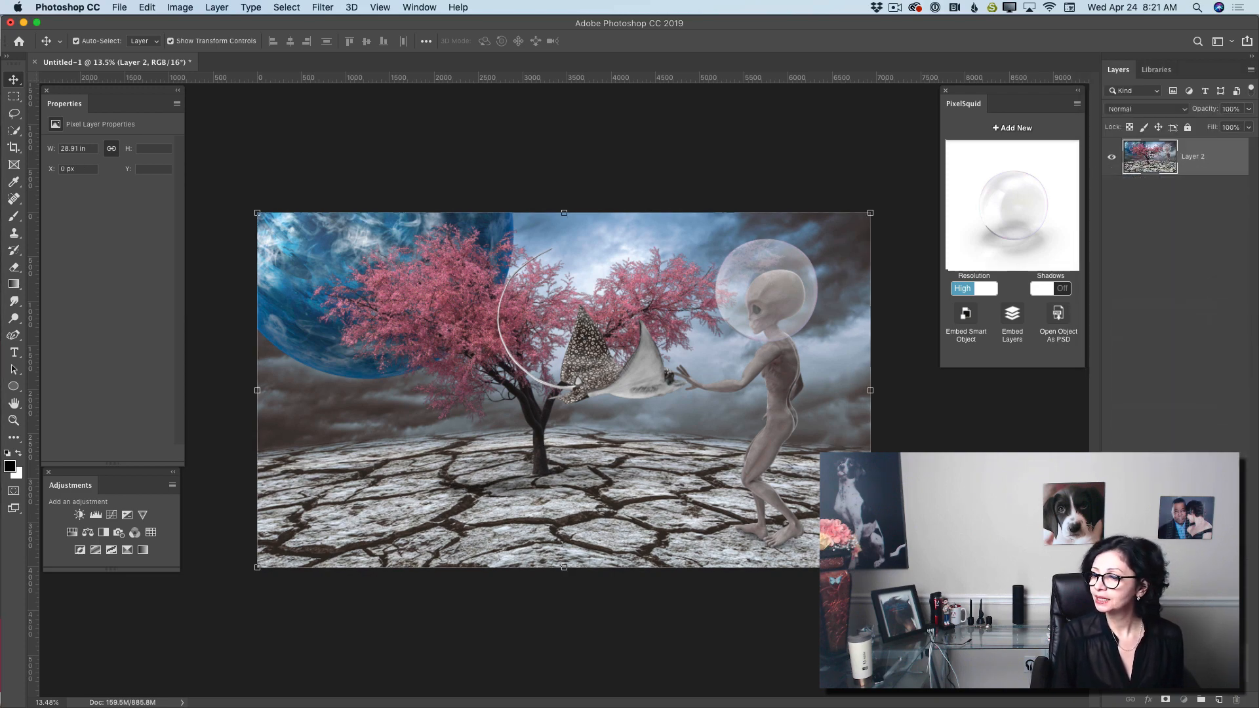
drag(1215, 694, 1217, 696)
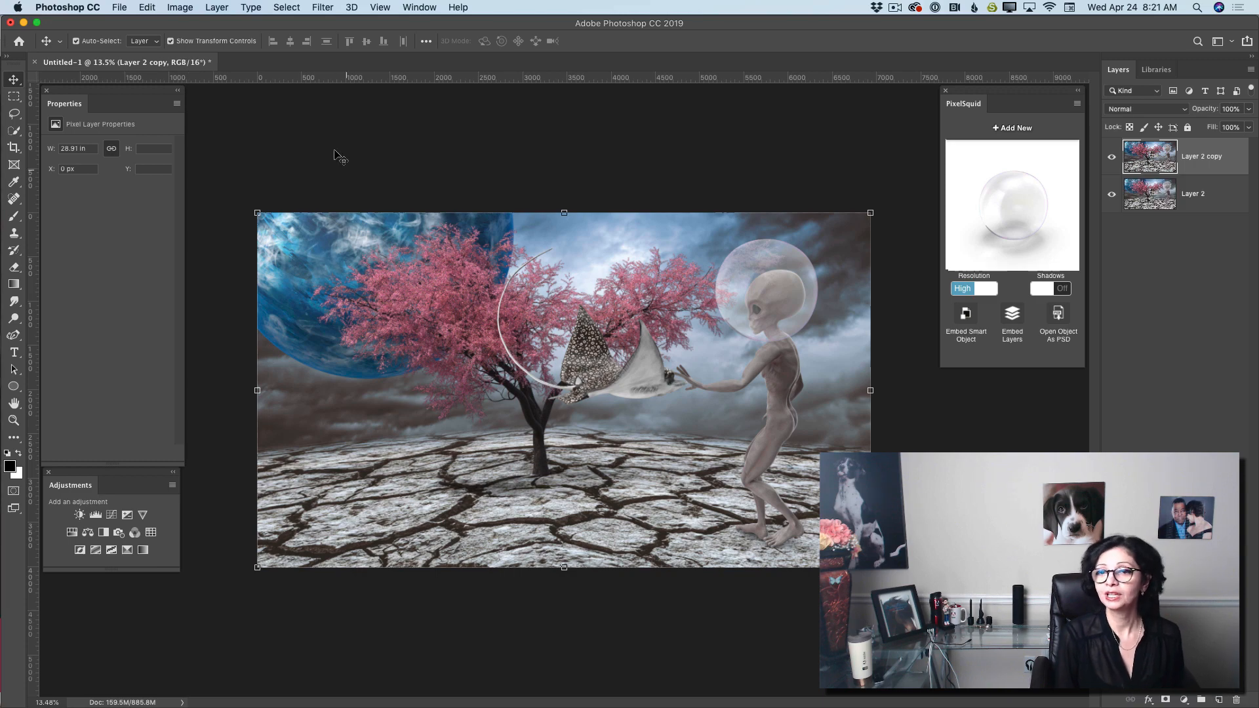
- Adjust the duplicate layer's tone with the Basic settings of the Camera Raw Filter, and compare the image with and without it
click(318, 8)
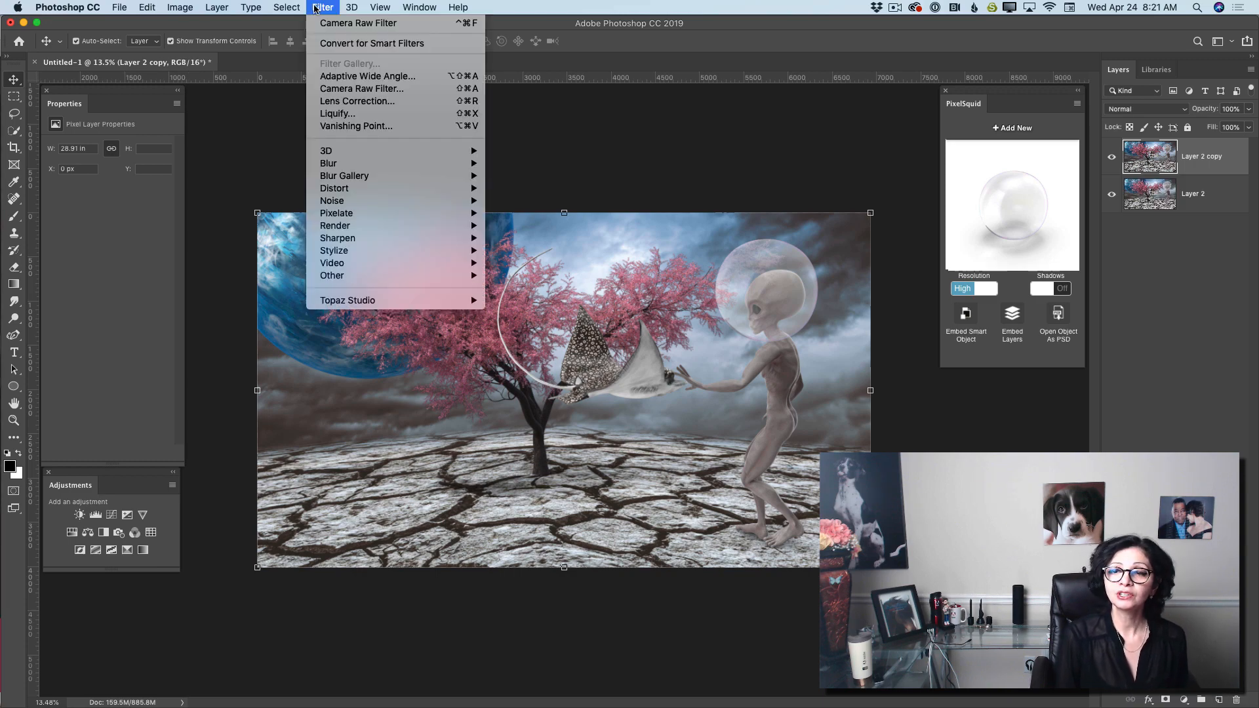
click(350, 89)
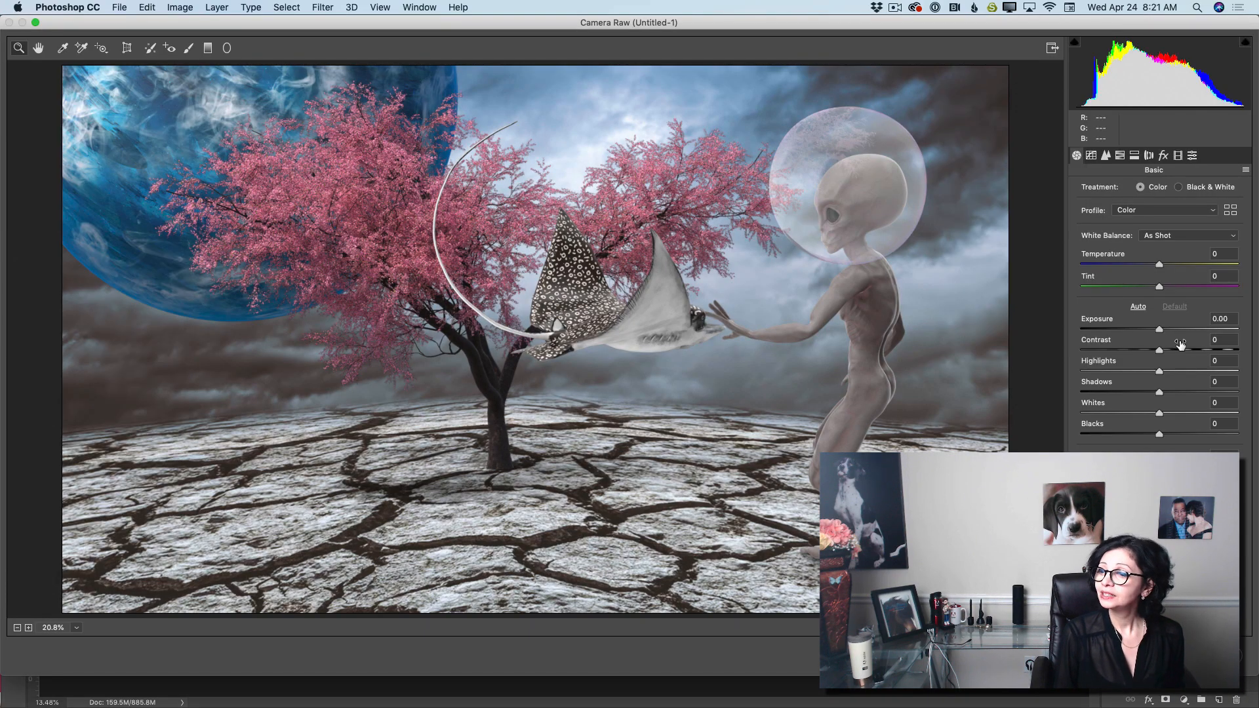
drag(1163, 329, 1183, 347)
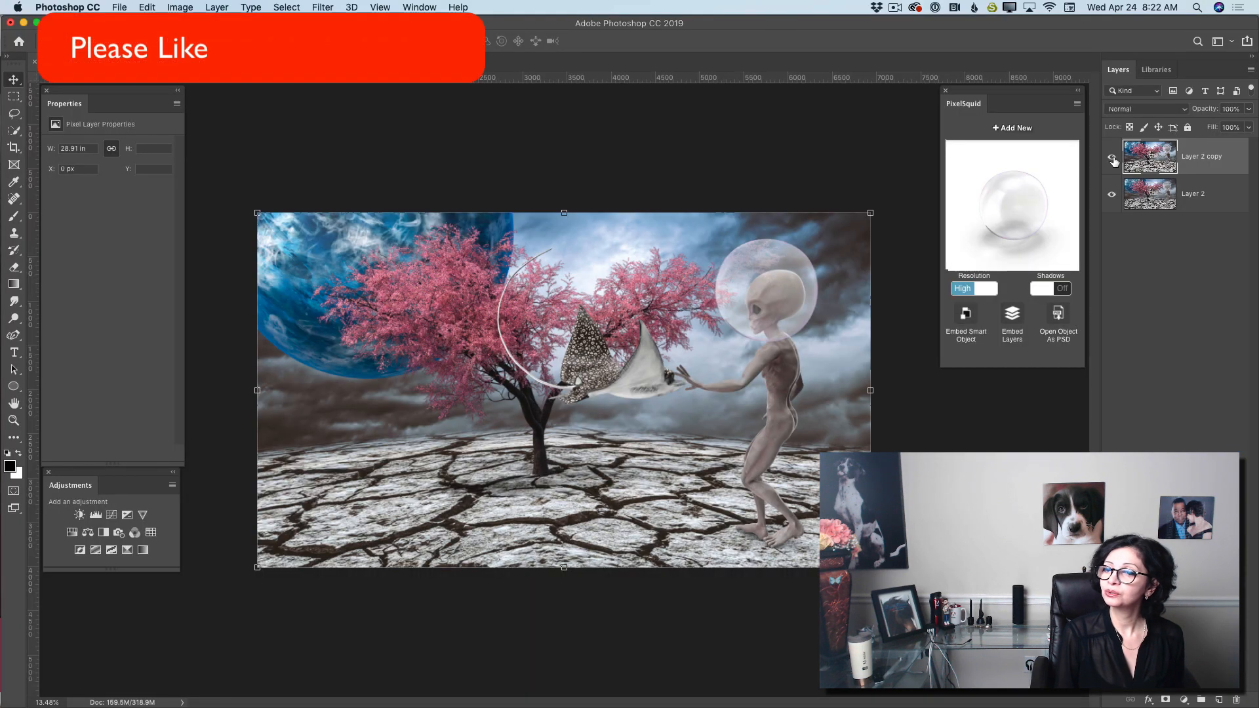
click(1113, 158)
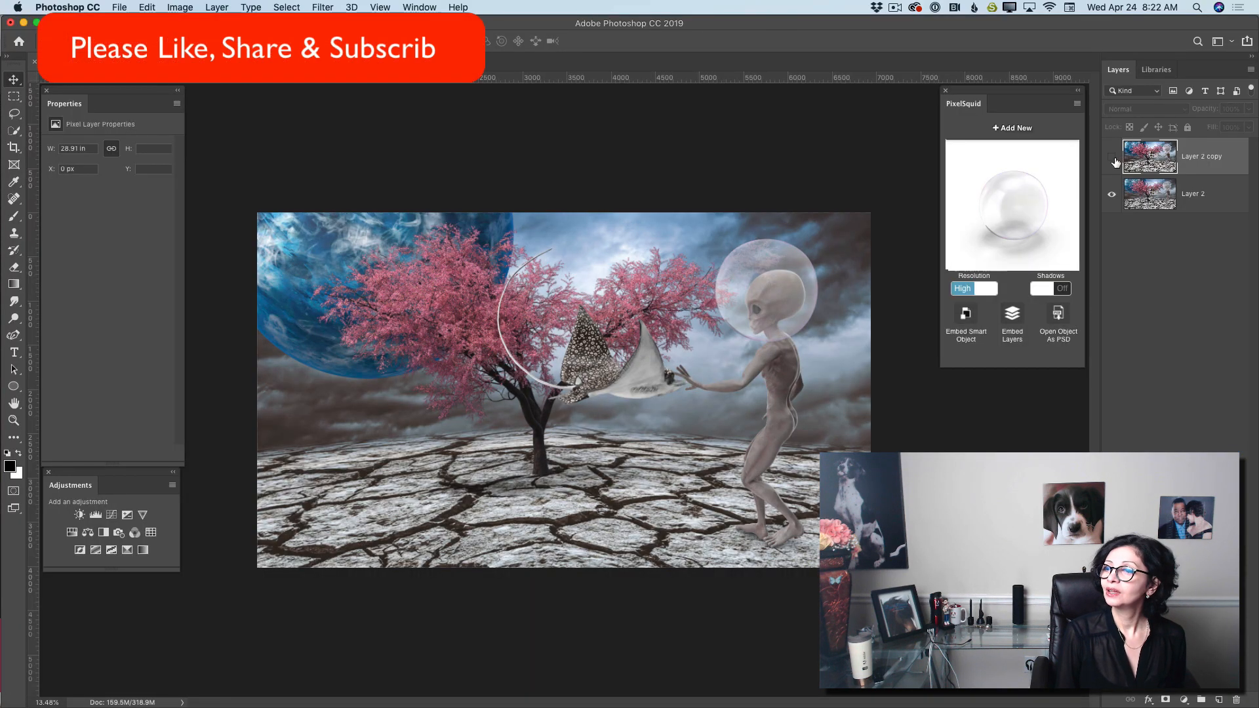
click(1113, 158)
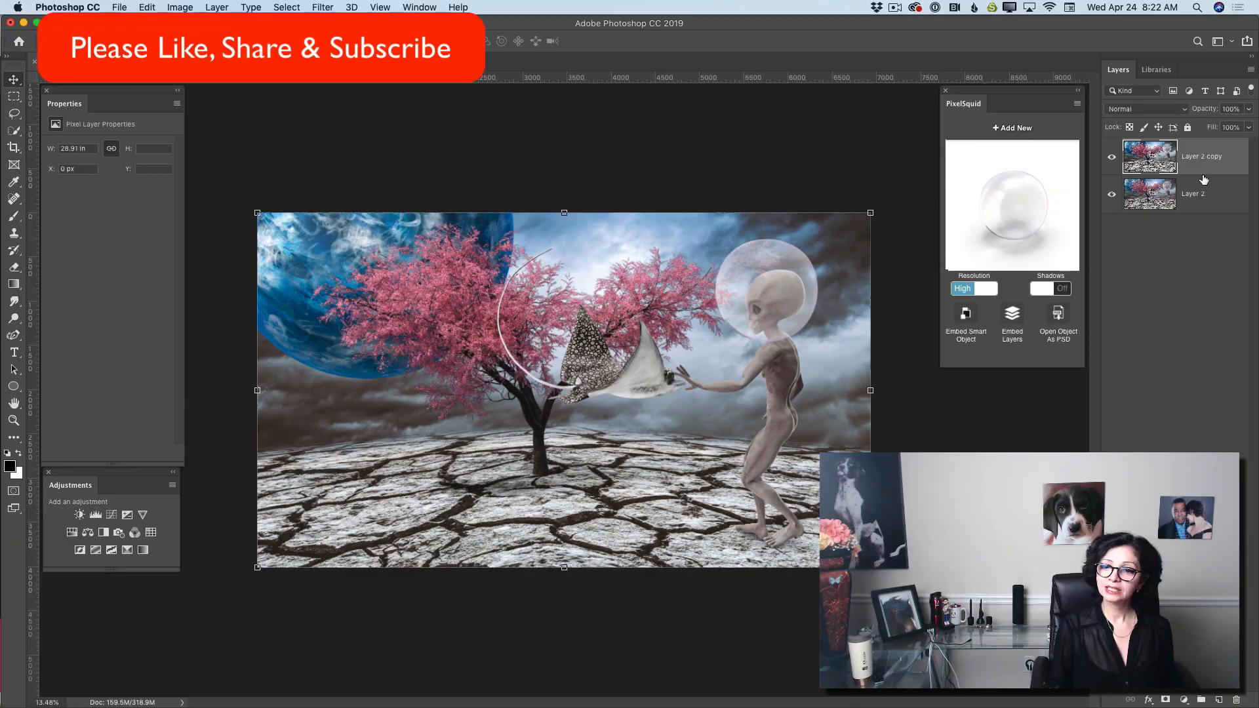